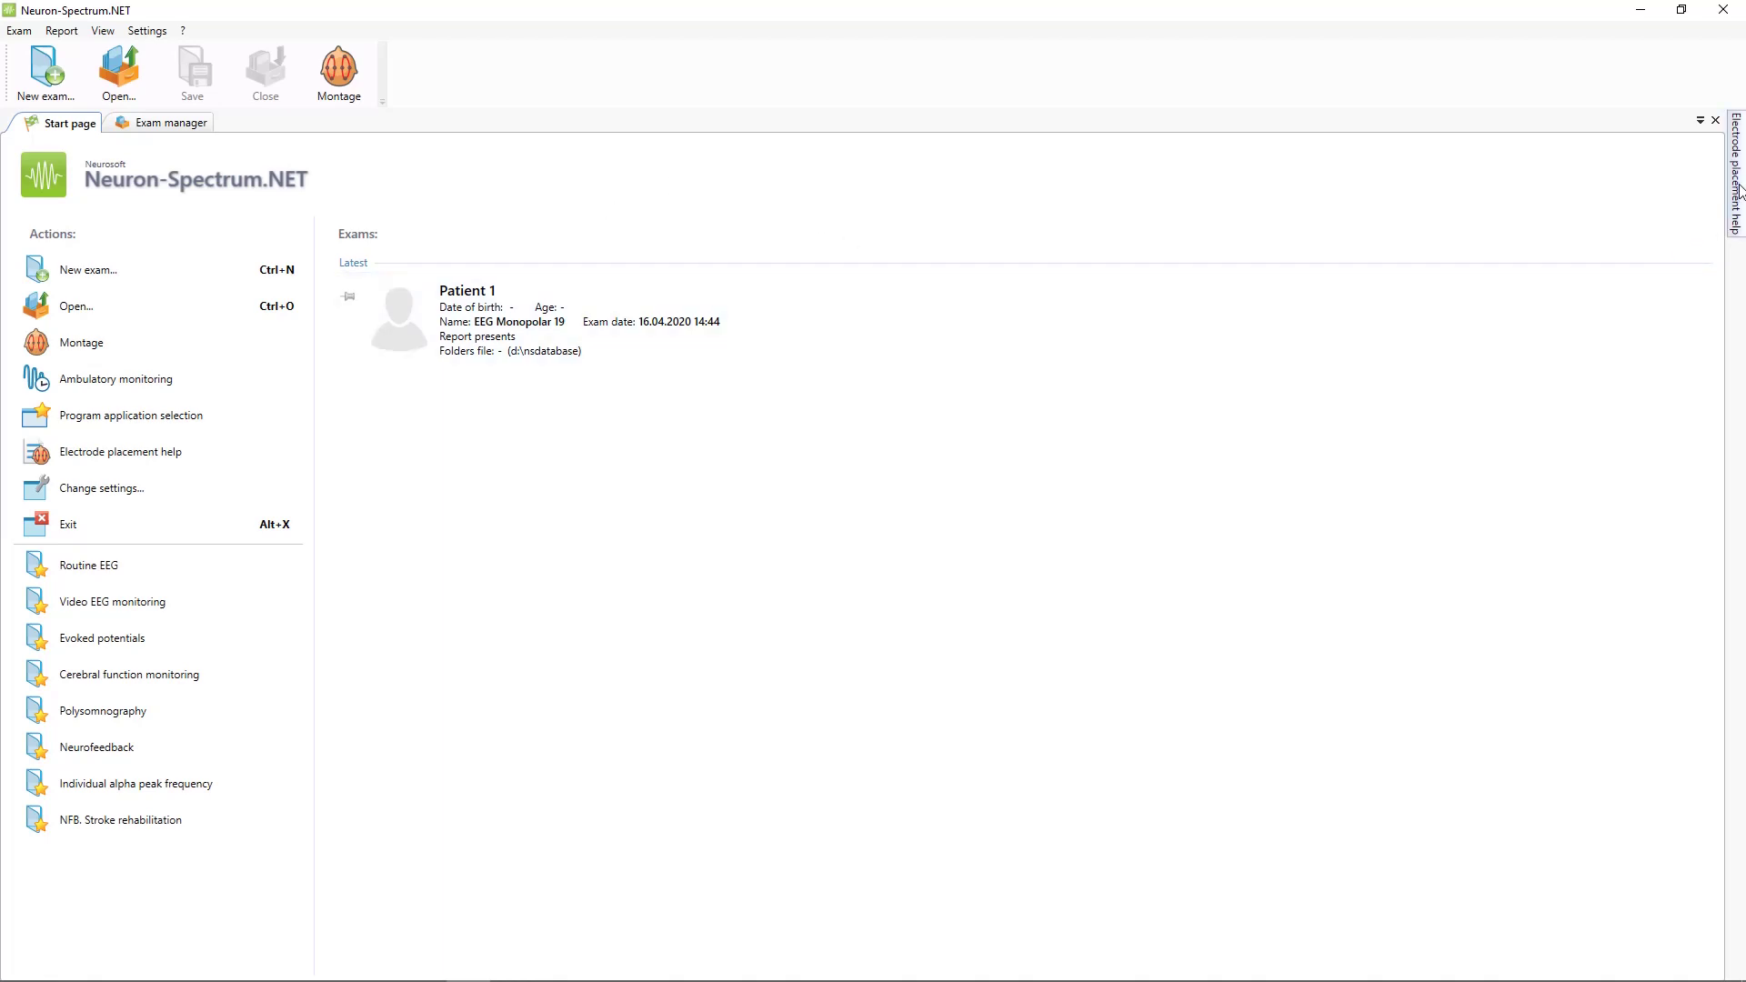
Browse the electrode placement help and view the PSG sensor placement guide.
mouse_move(1739, 191)
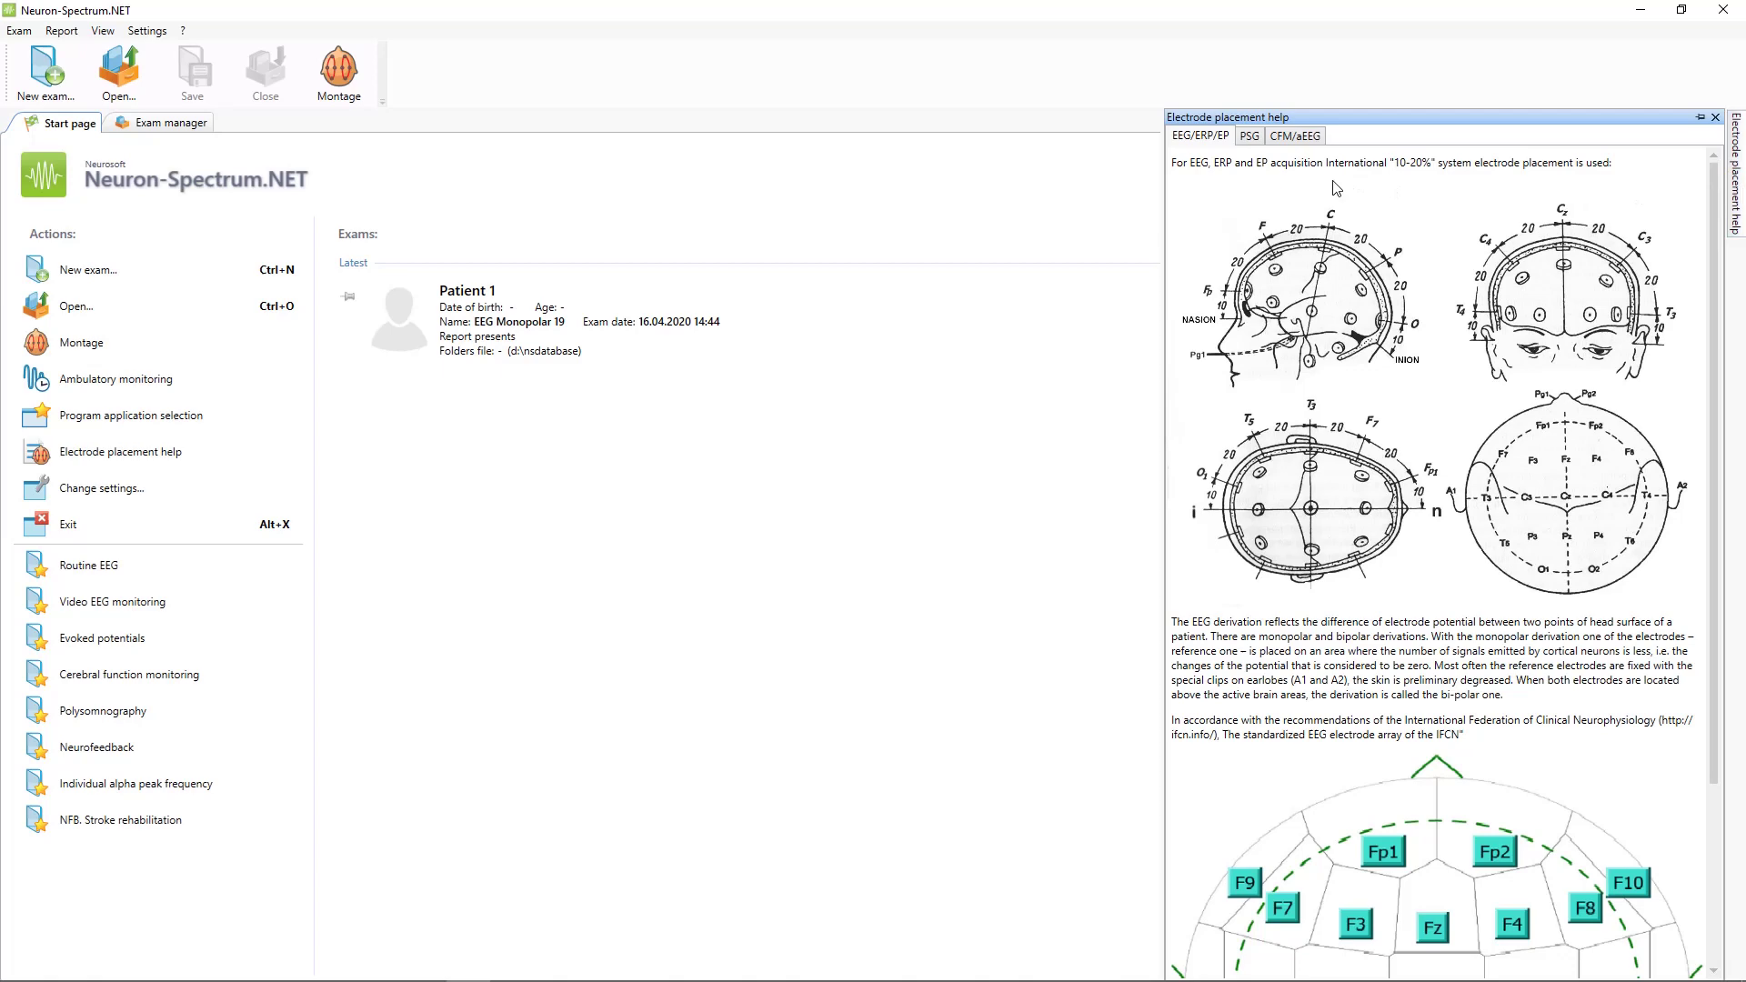
scroll(1351, 339, "down", 5)
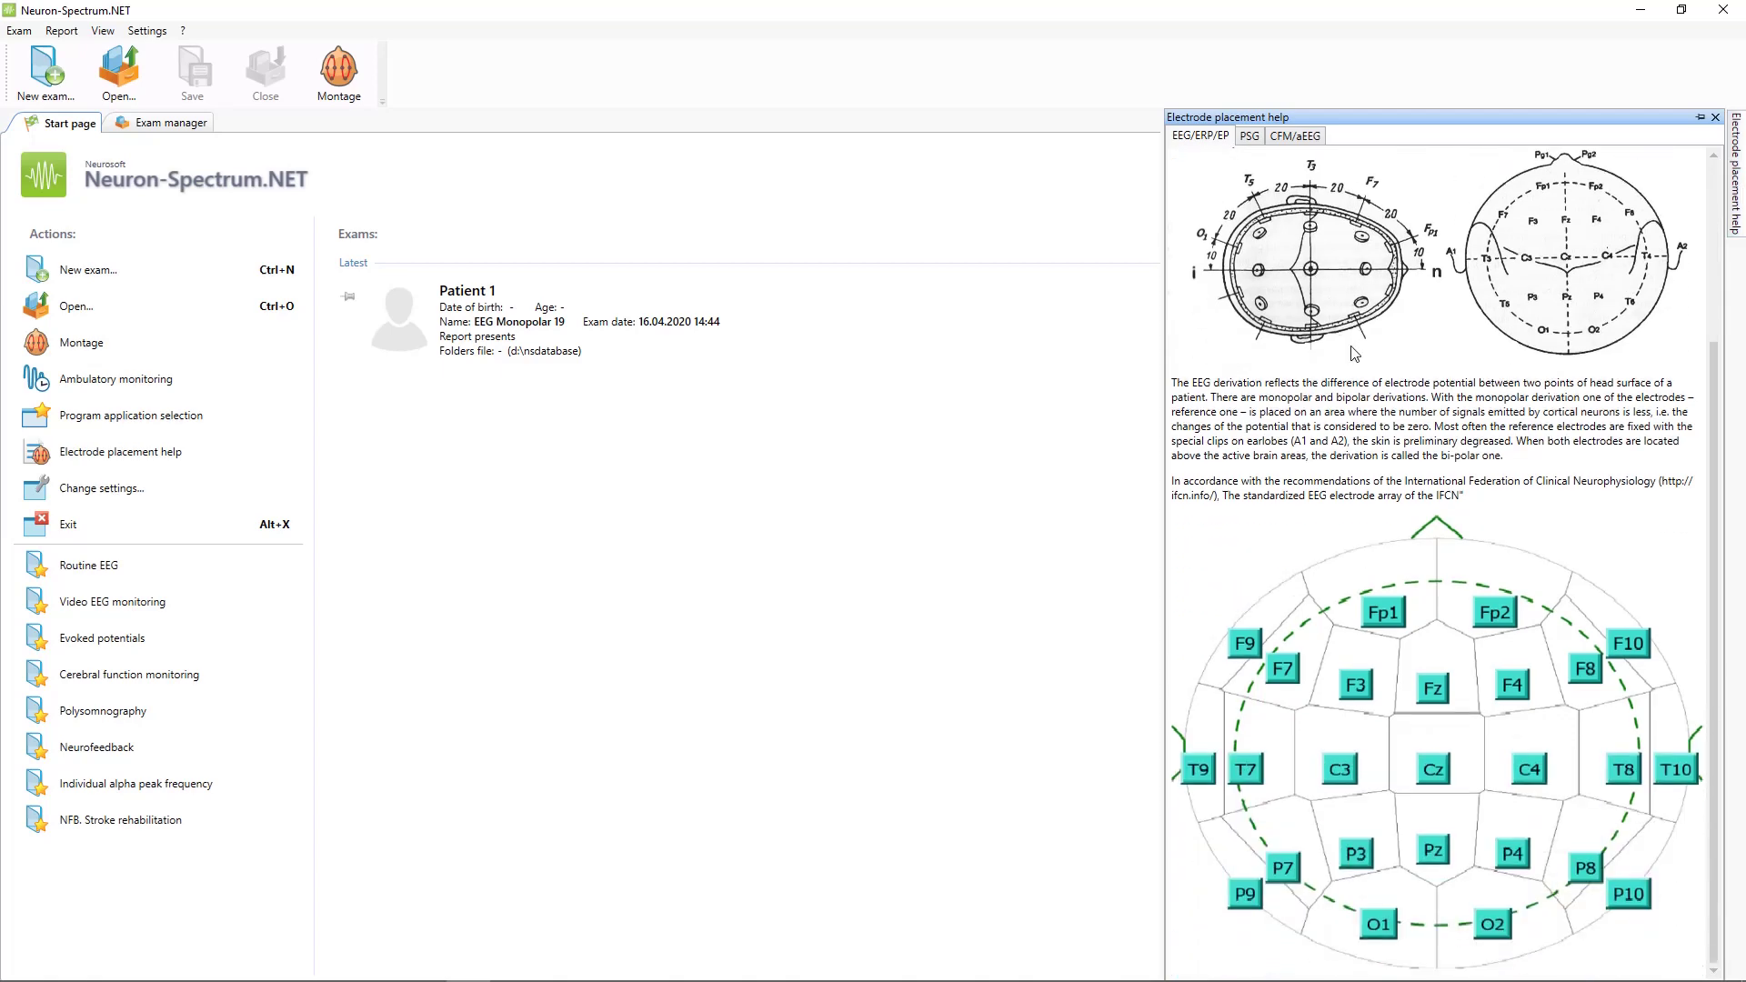
scroll(1355, 354, "up", 5)
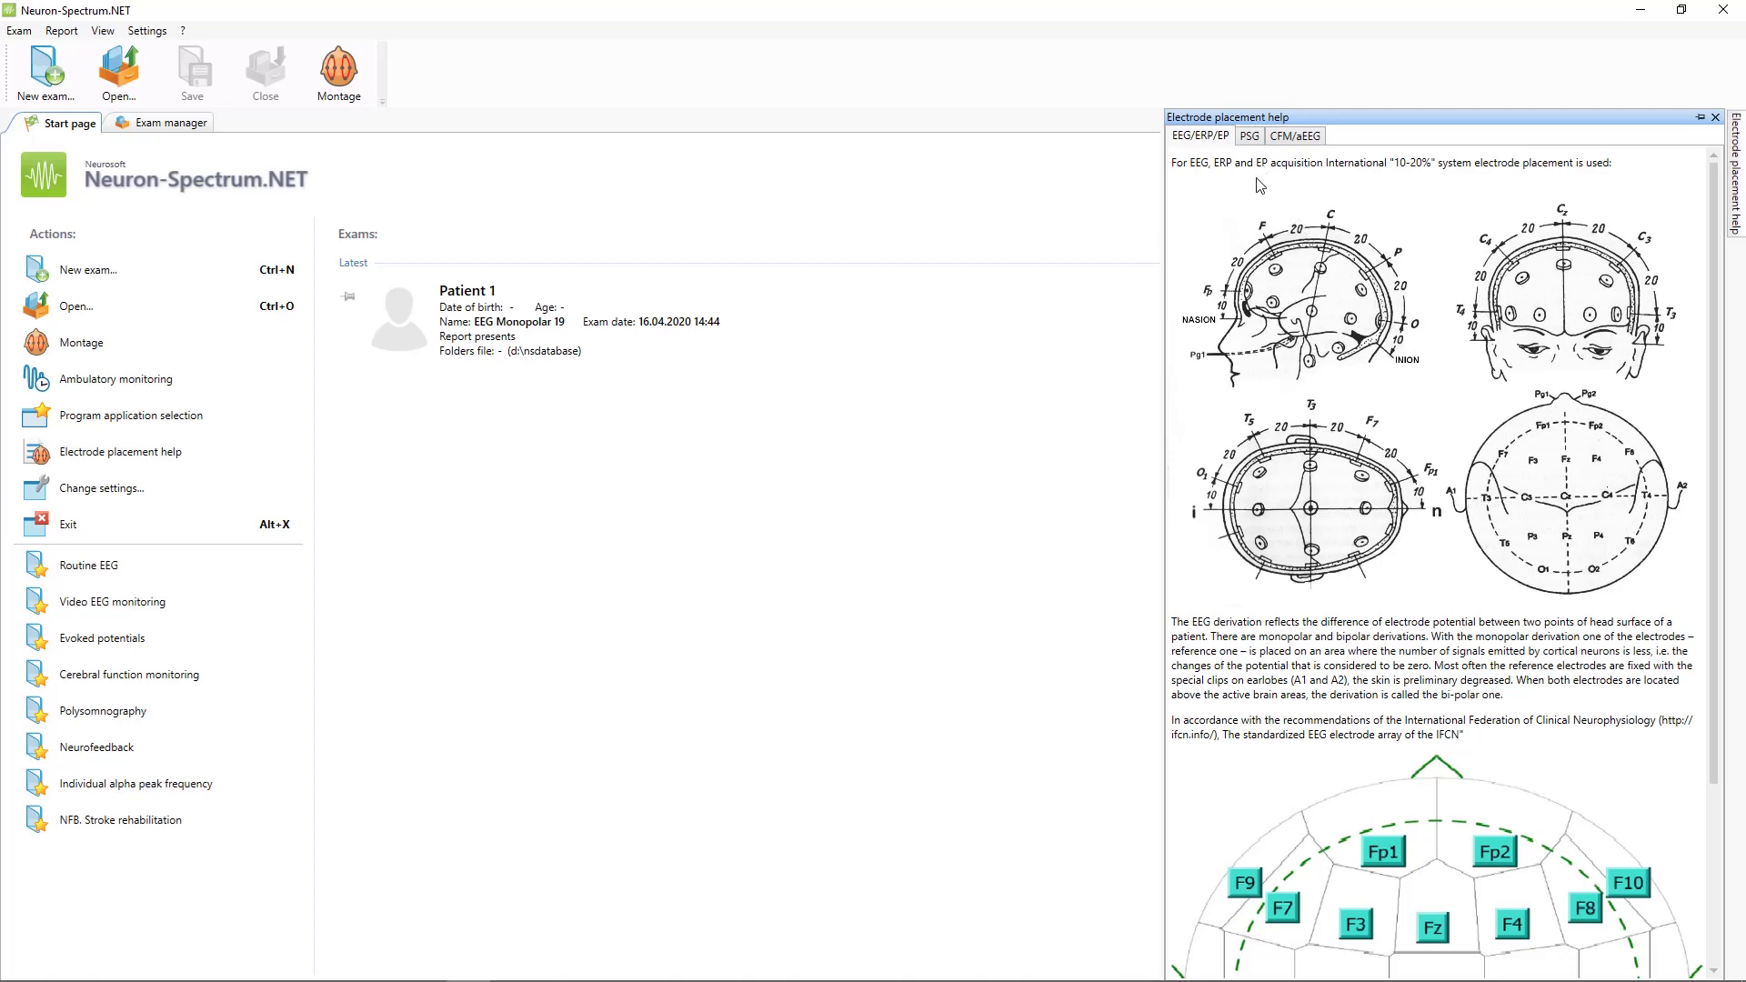
scroll(1353, 309, "down", 5)
scroll(1355, 324, "up", 5)
left_click(1261, 144)
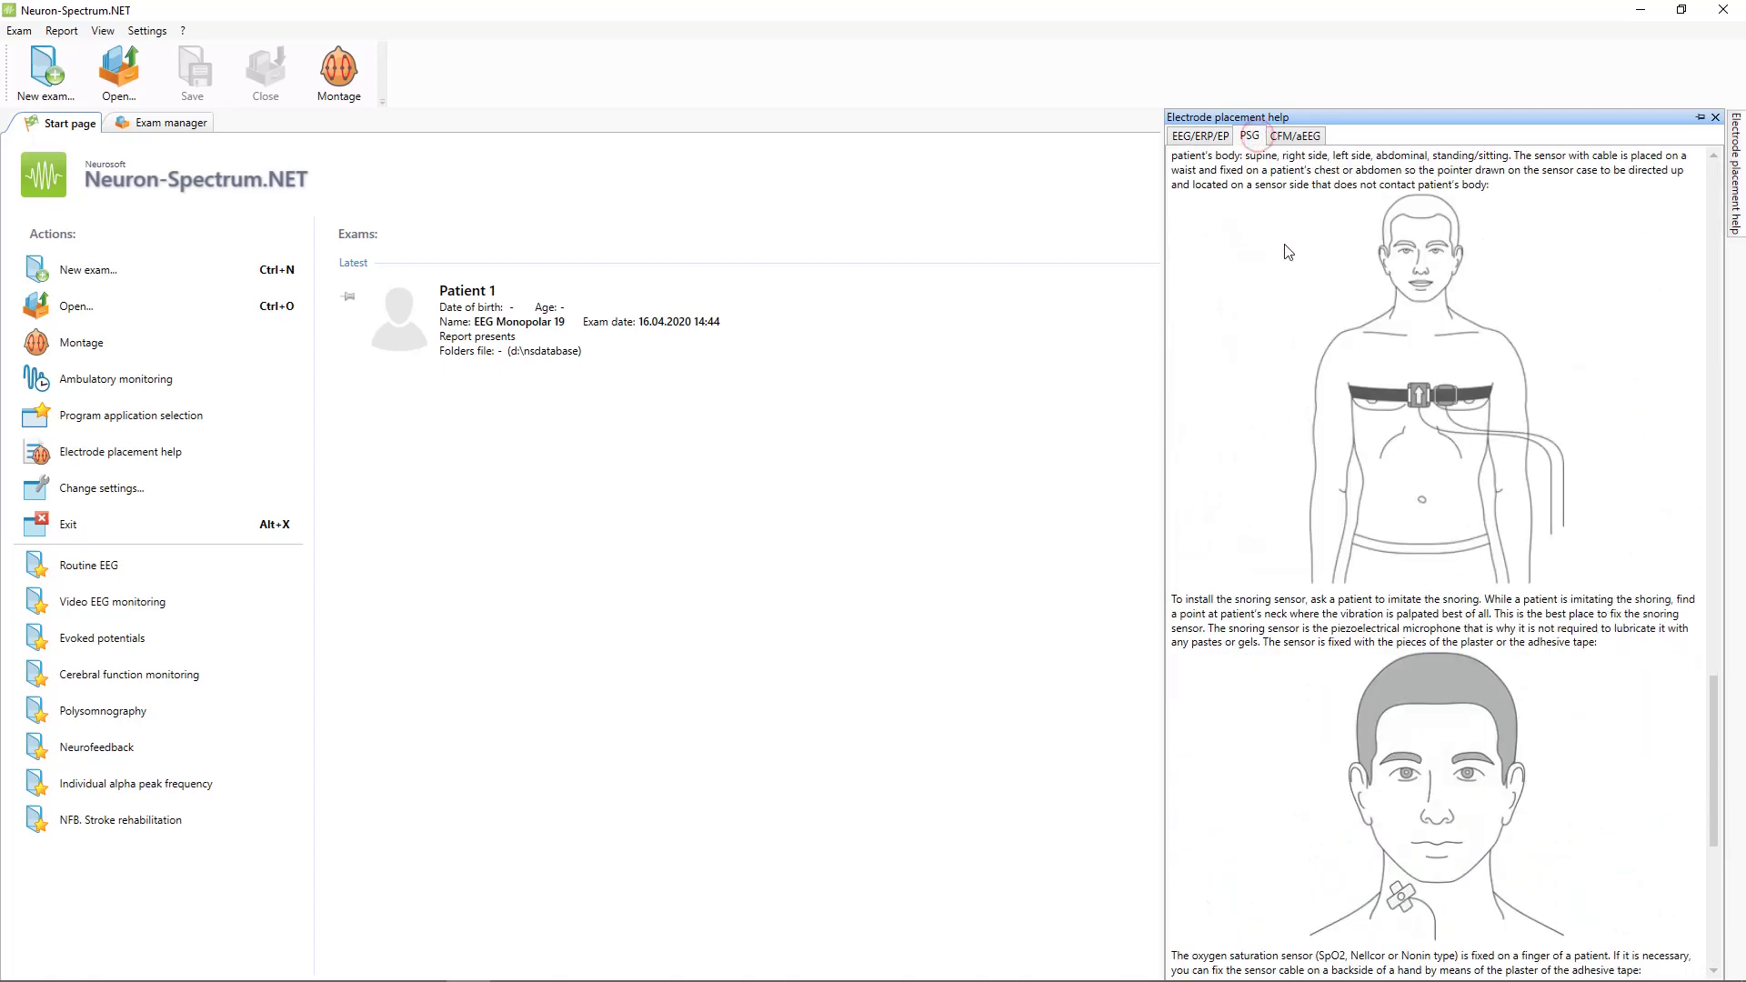
scroll(1292, 263, "down", 12)
scroll(1301, 287, "up", 10)
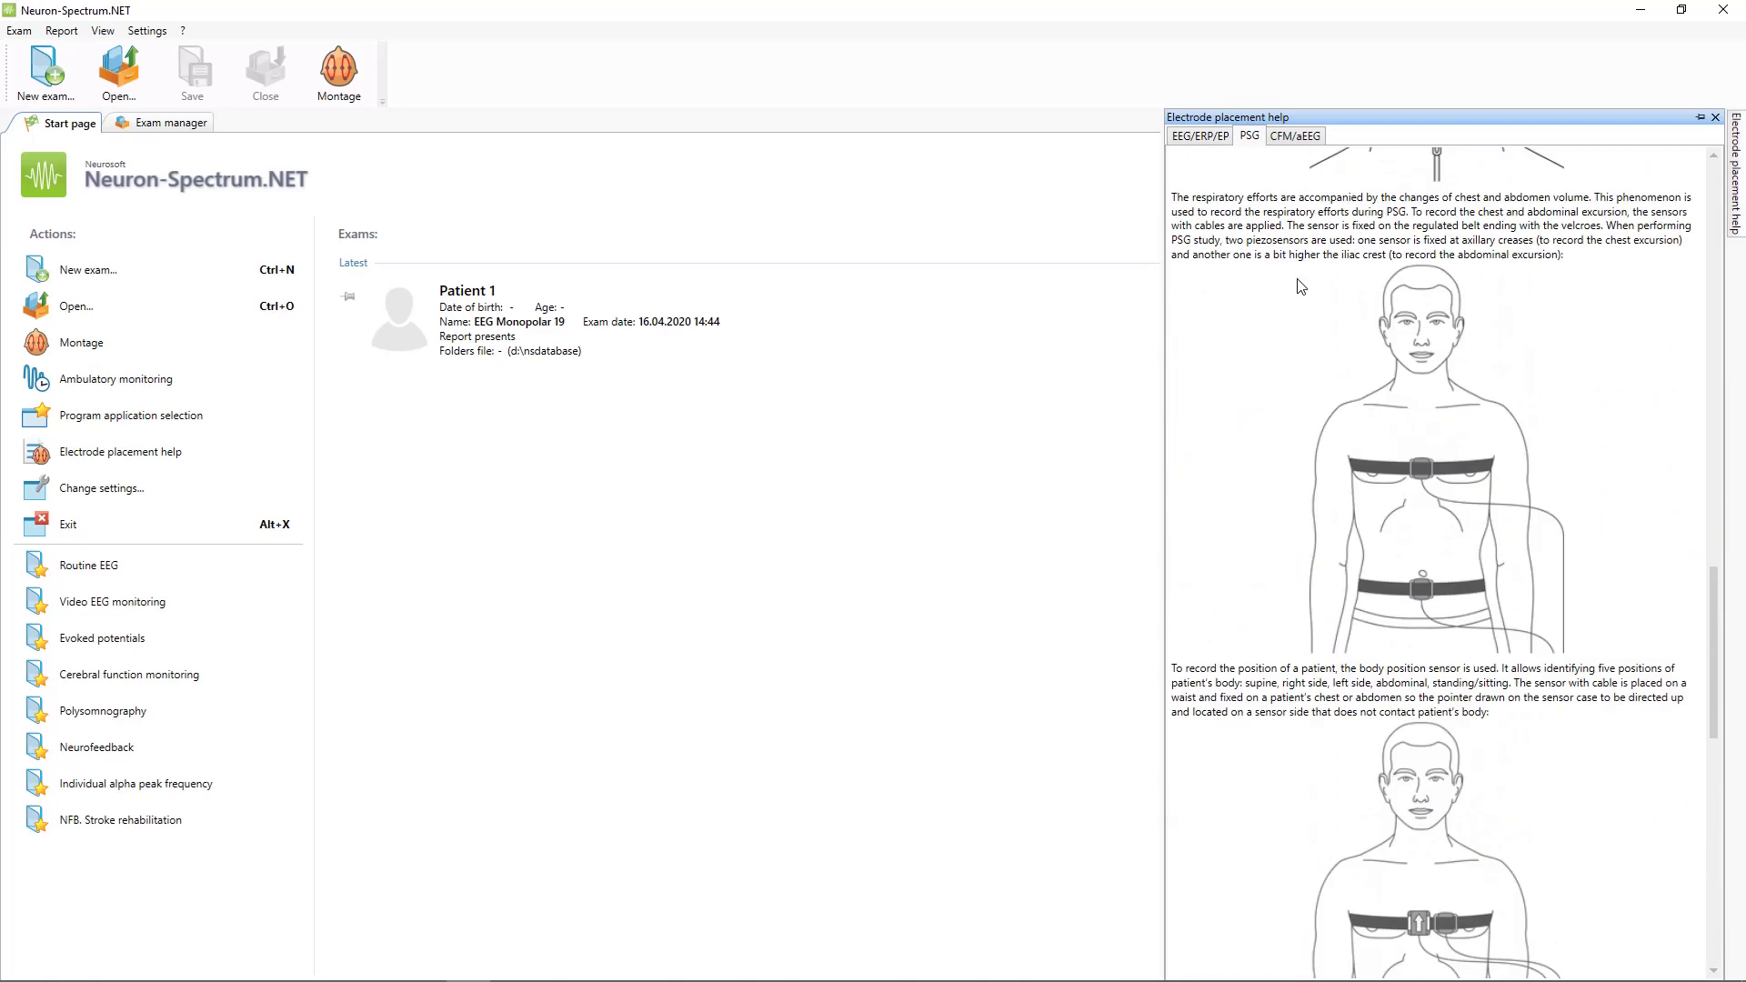
scroll(1301, 287, "up", 15)
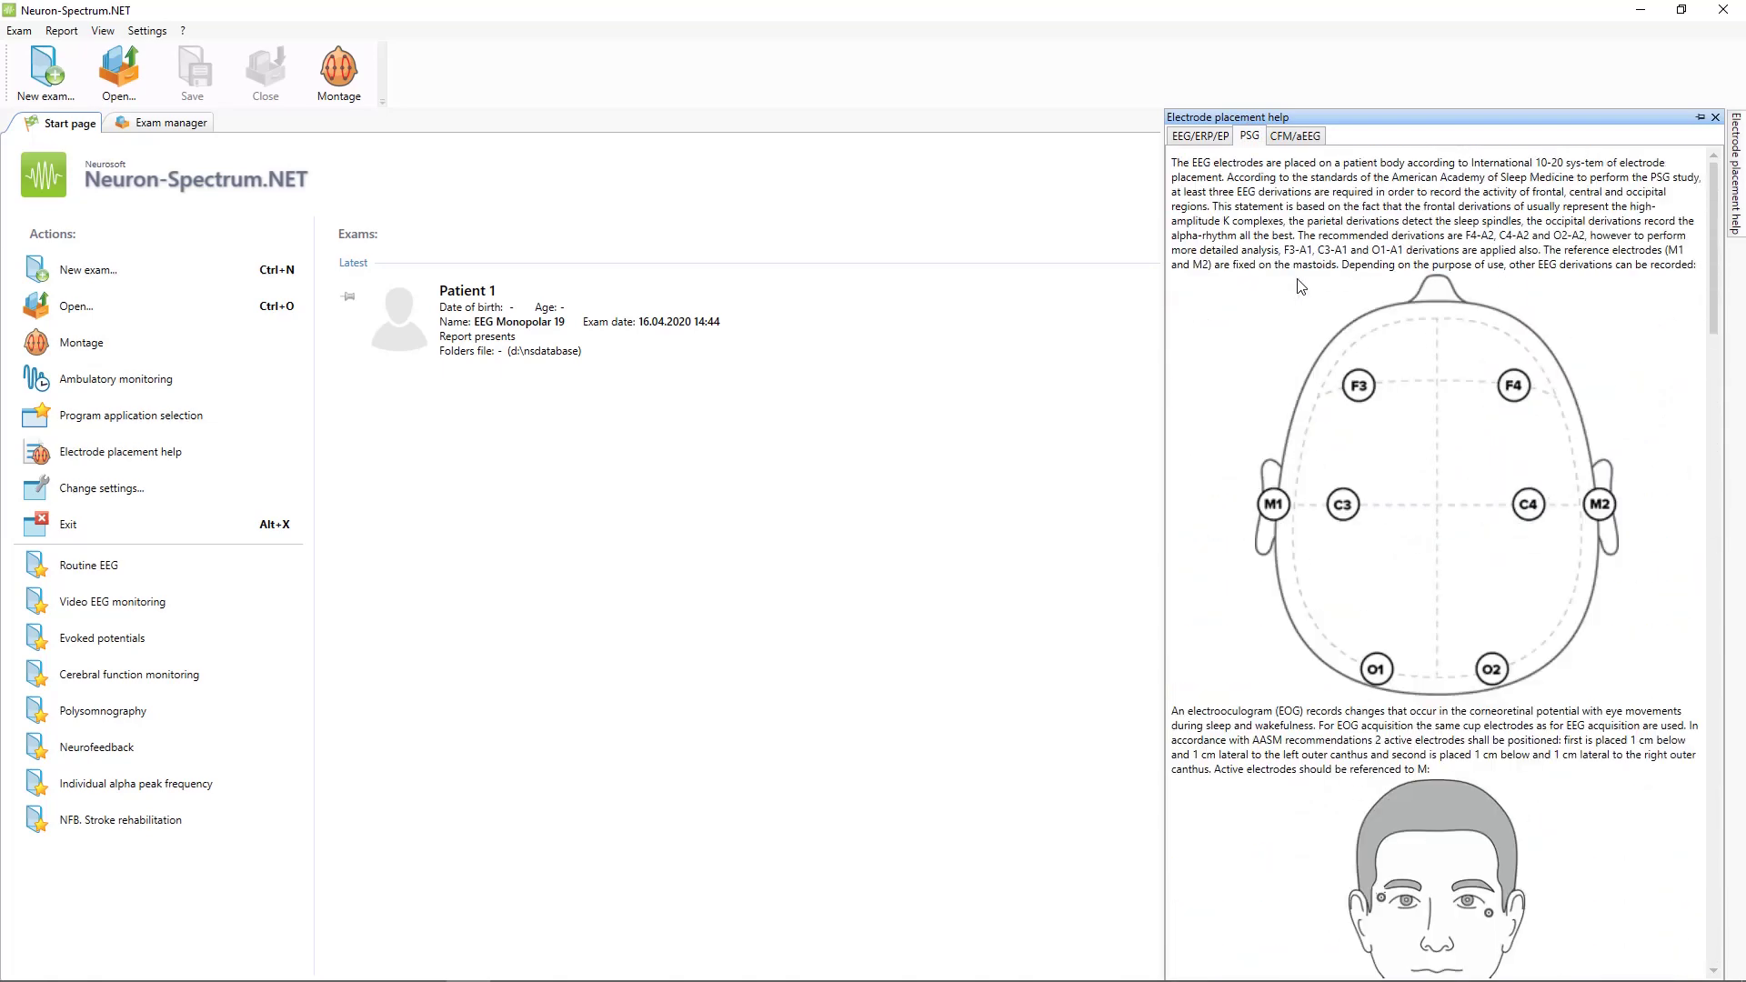
Review the CFM/aEEG electrode placement guide, then close the placement help.
left_click(1294, 137)
scroll(1407, 289, "down", 5)
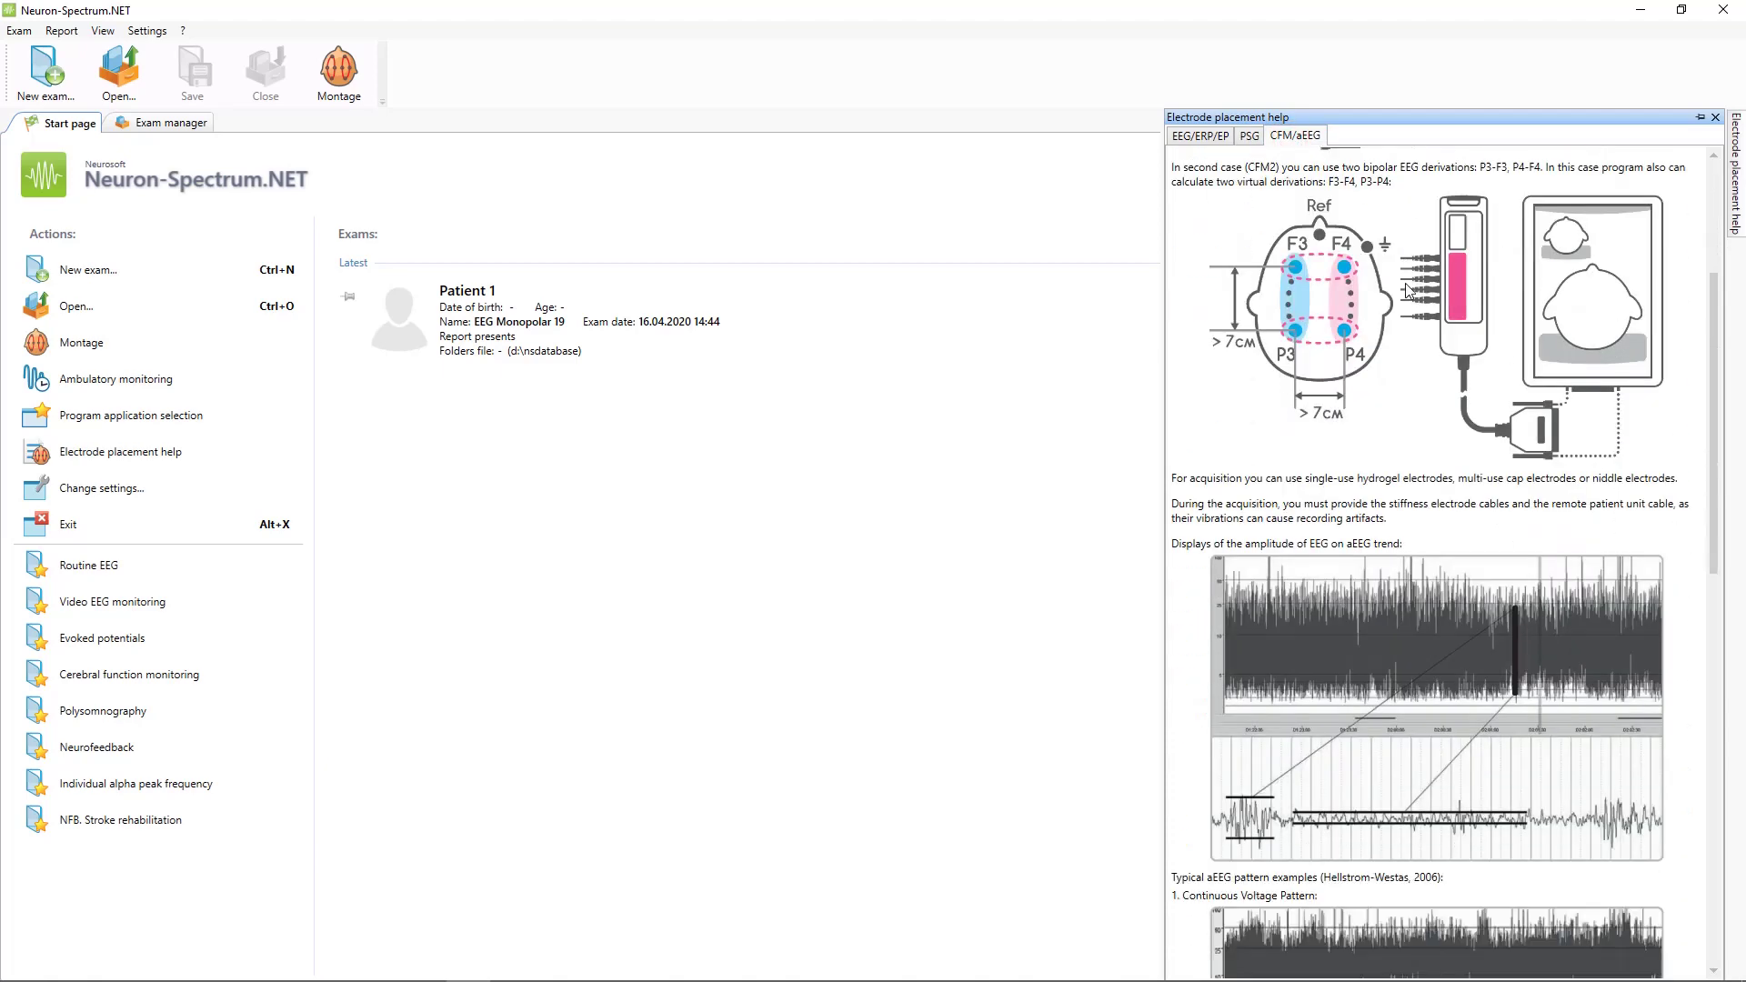
scroll(1407, 289, "down", 10)
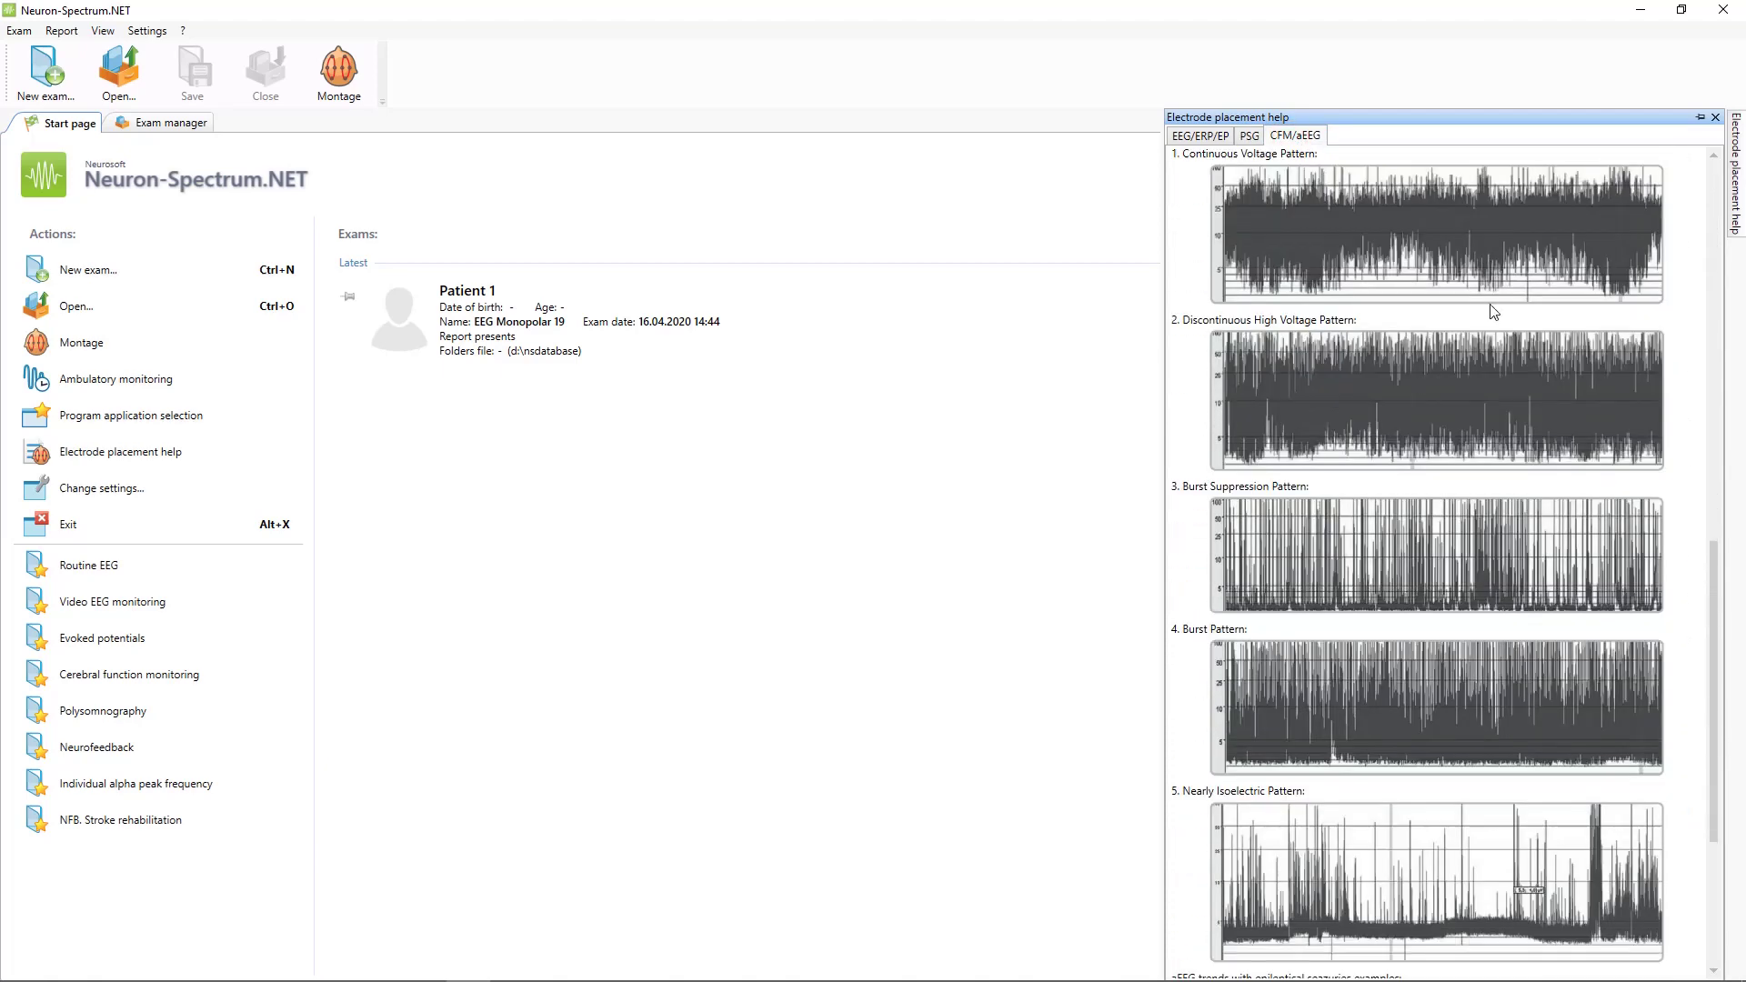
scroll(1494, 312, "down", 5)
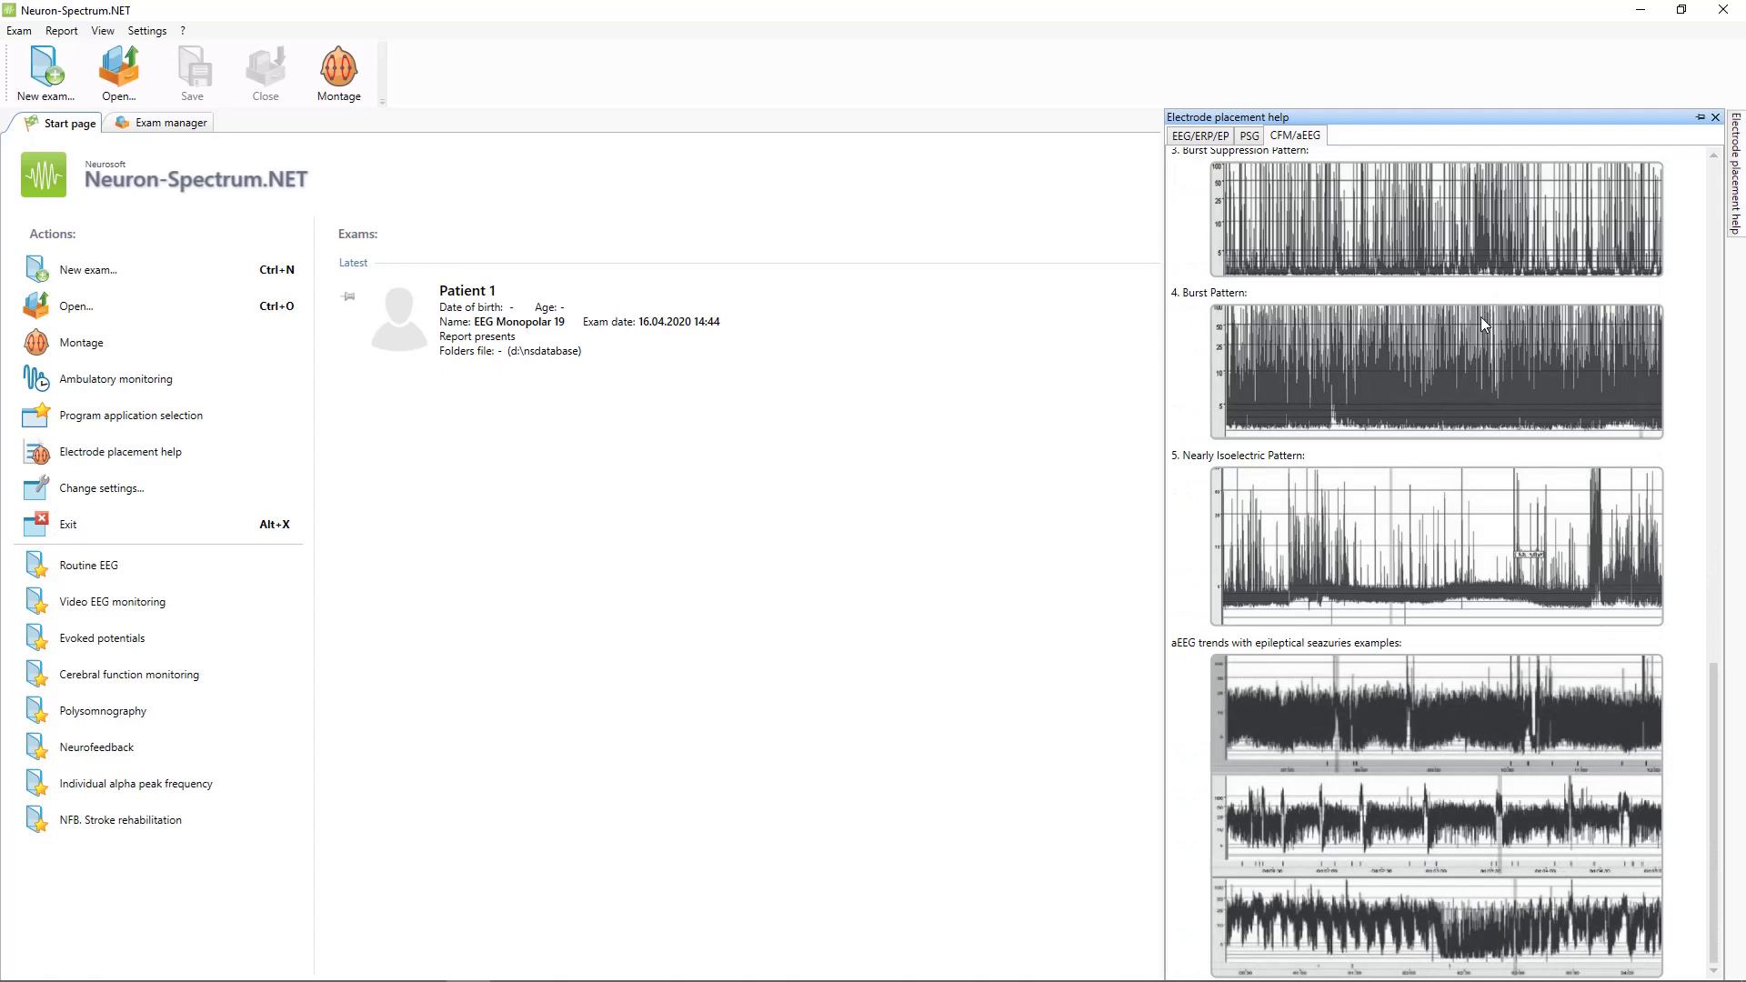
scroll(1459, 344, "up", 15)
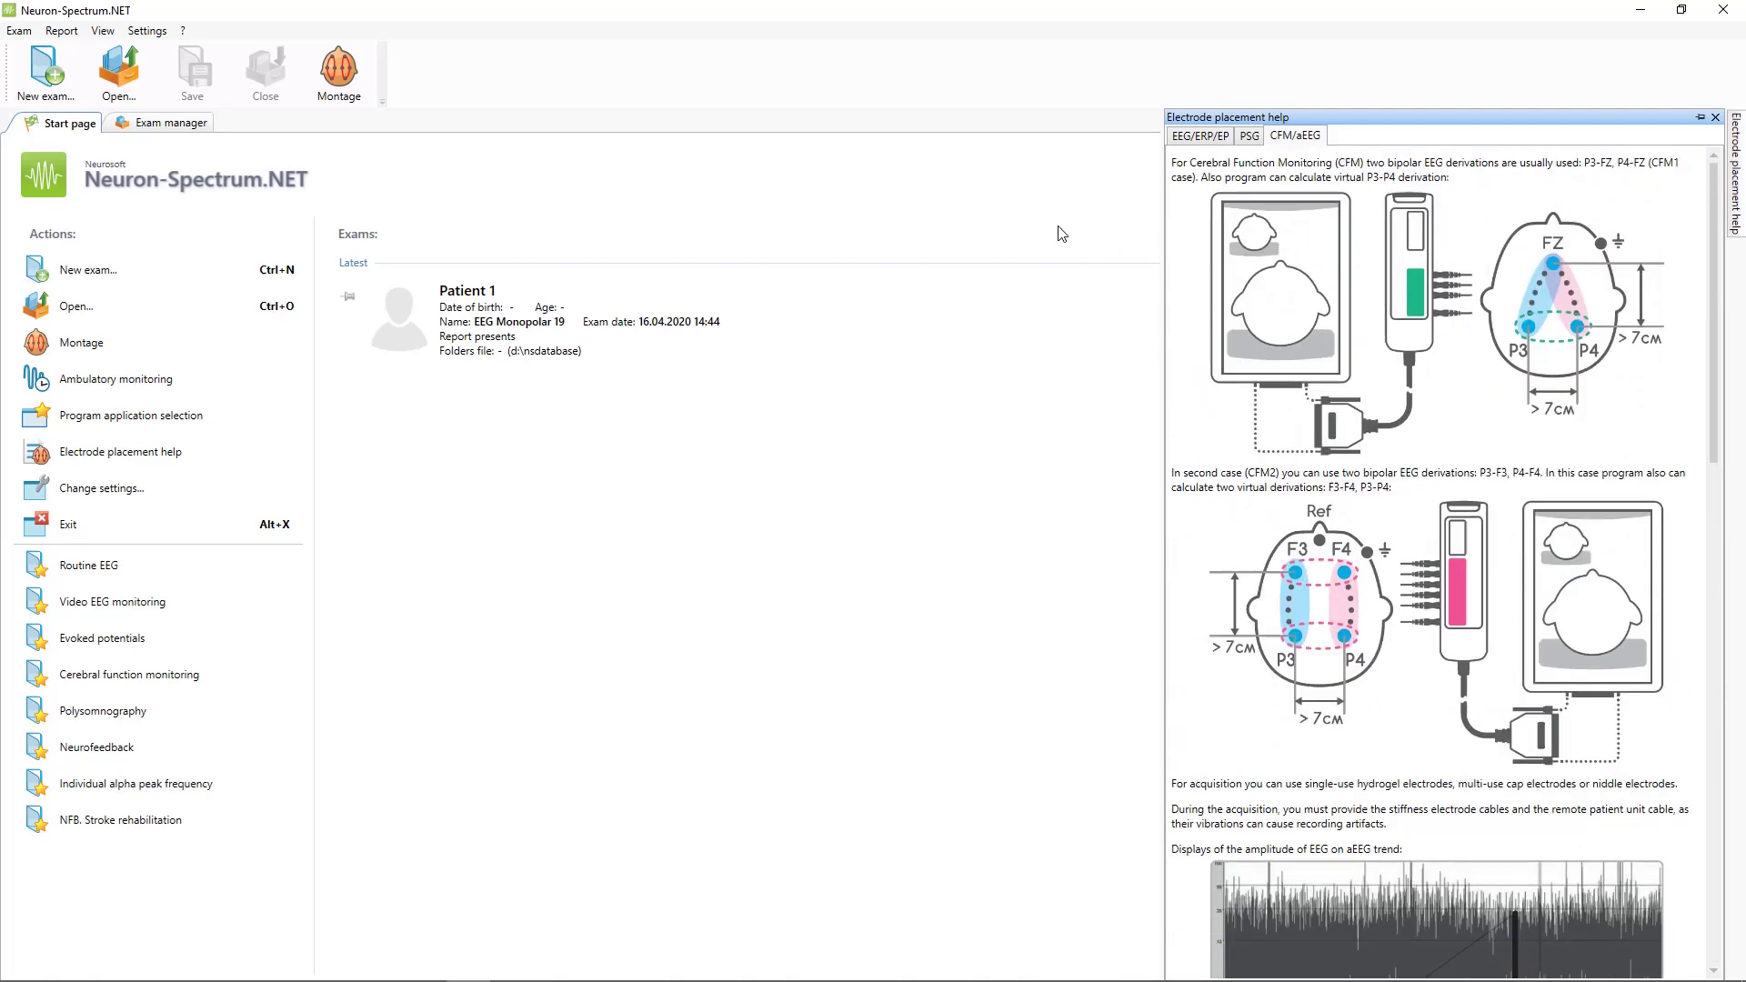
left_click(1053, 227)
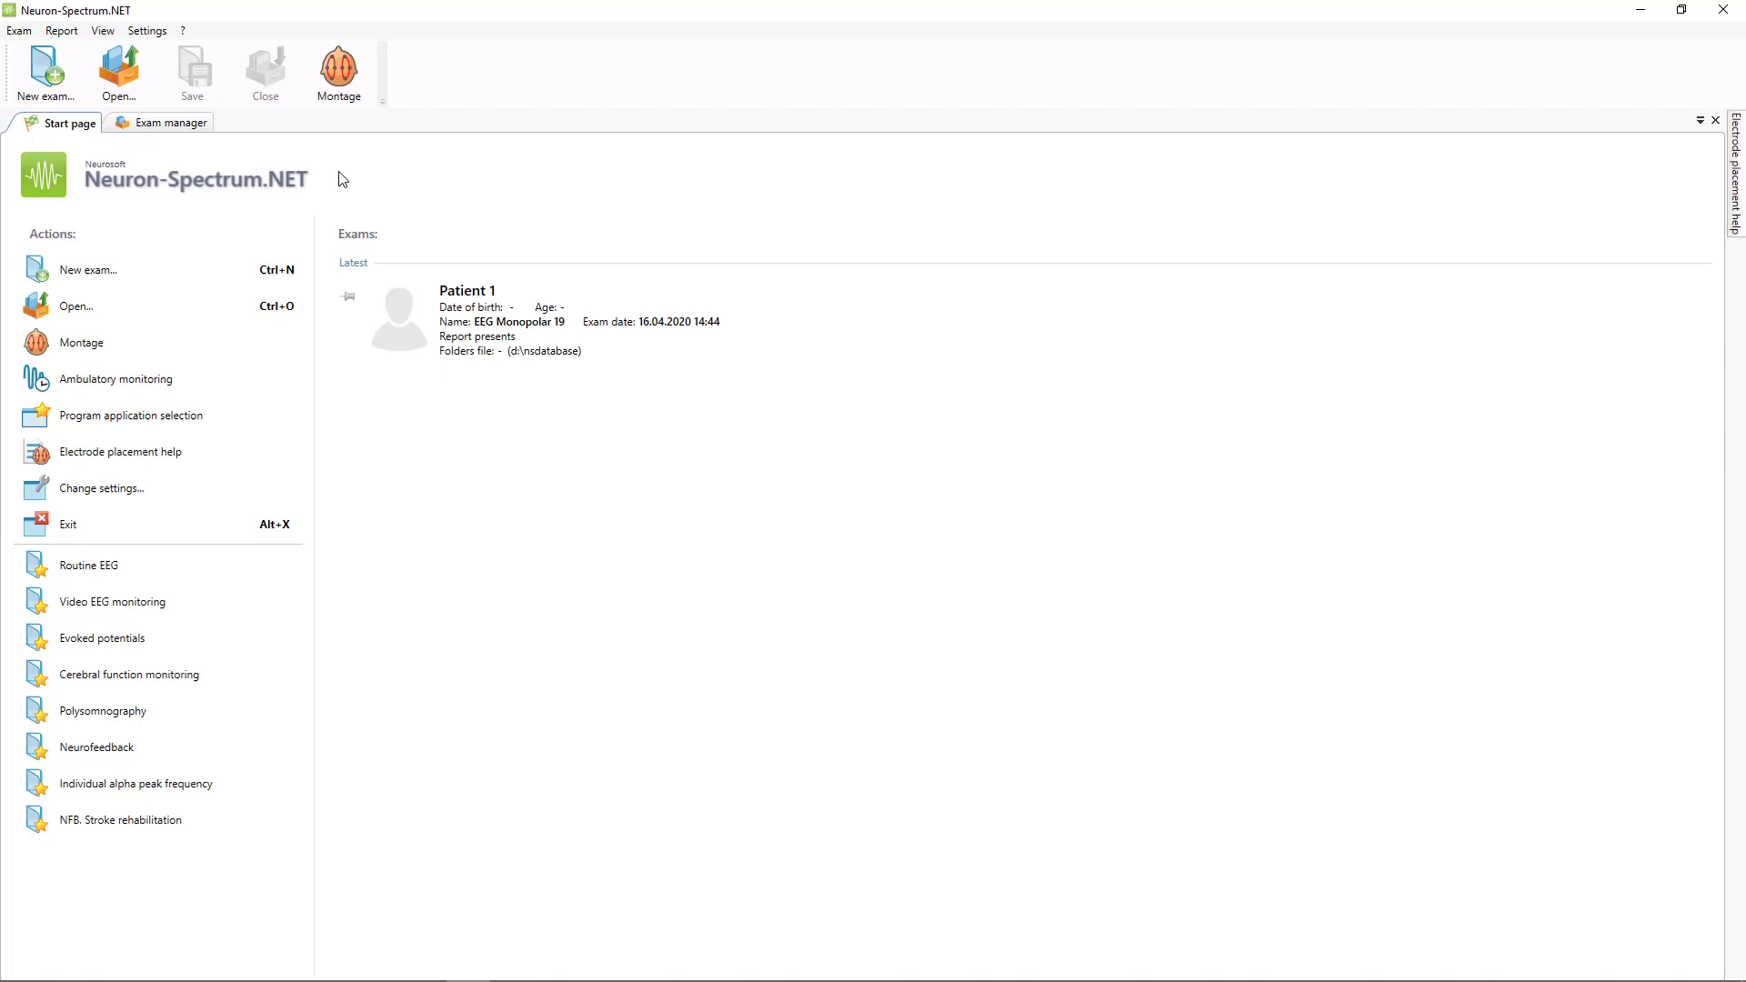
Switch between the start page and Exam manager, then open the TMS-EEG folders file.
left_click(184, 132)
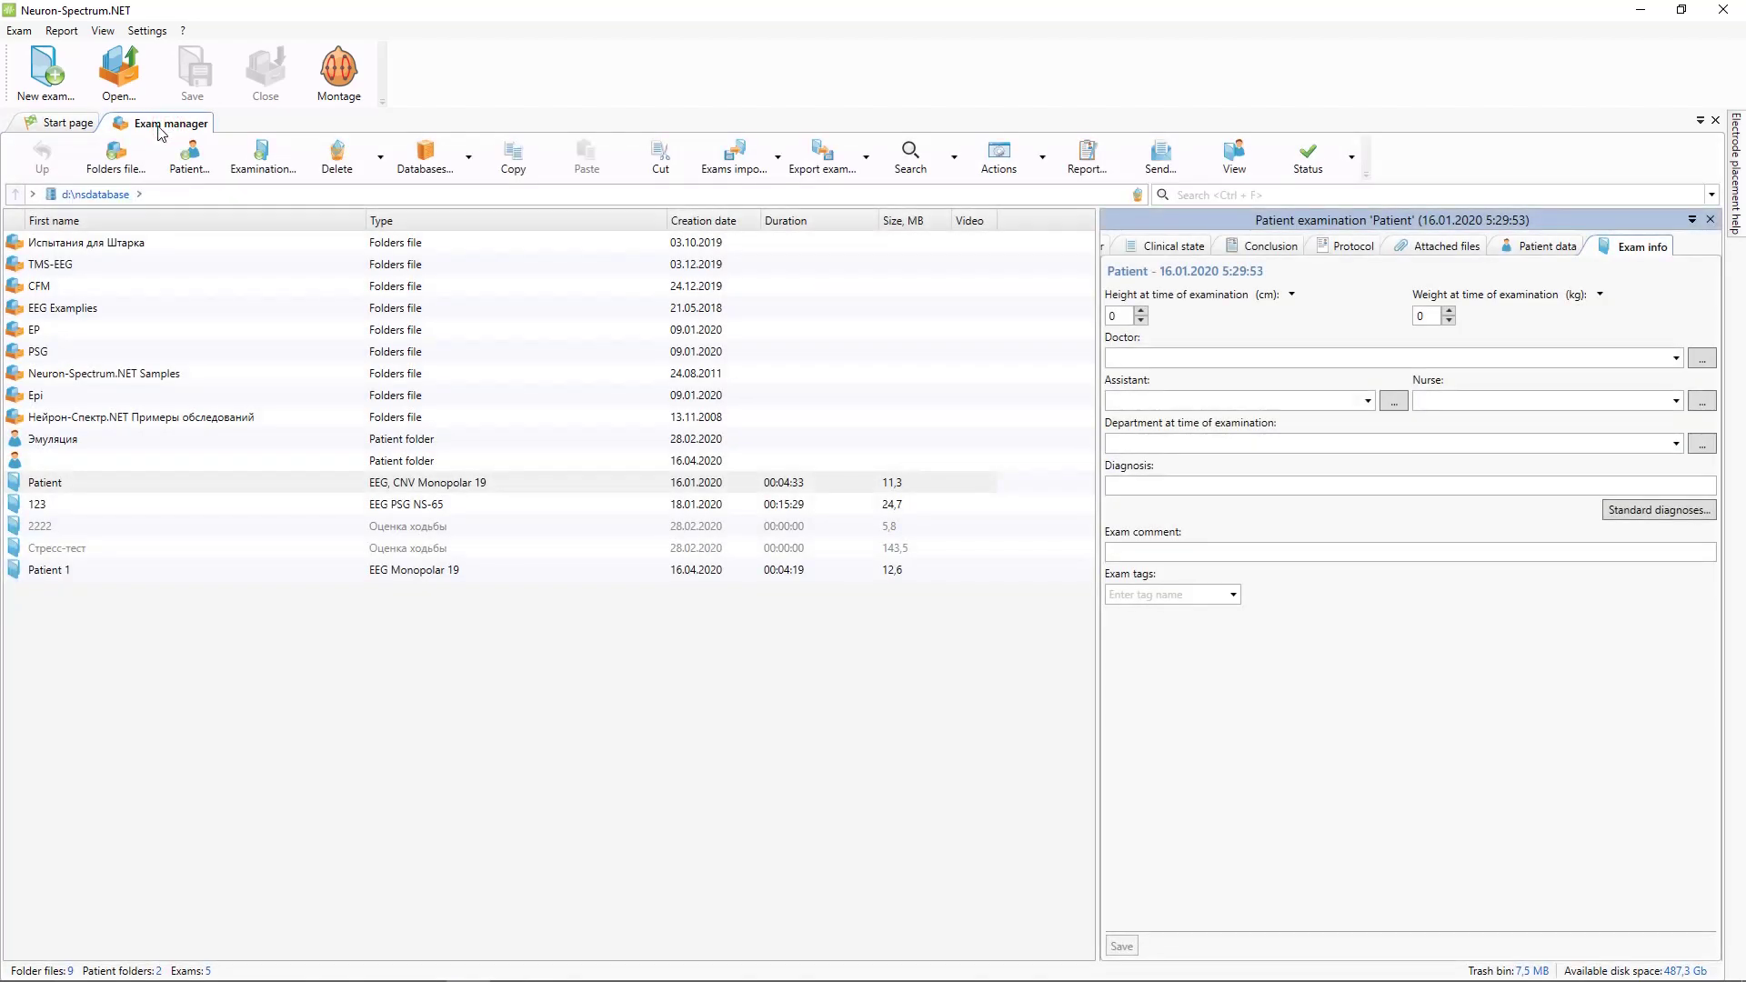
left_click(87, 127)
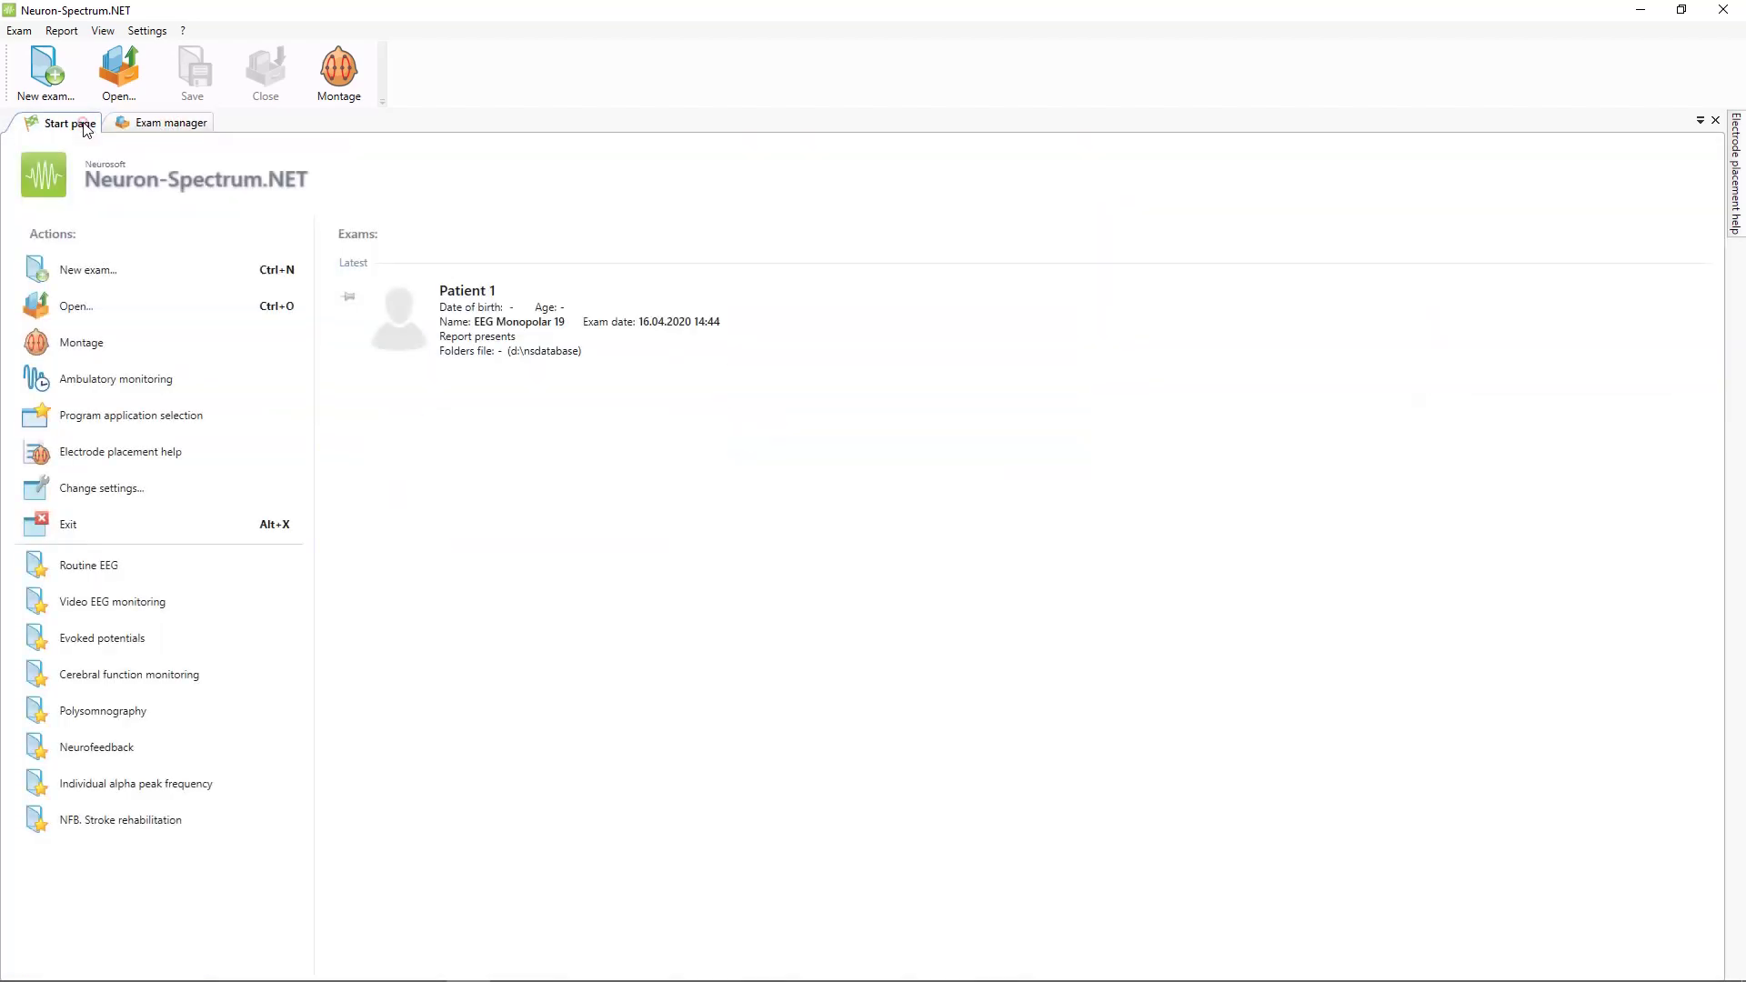
left_click(125, 84)
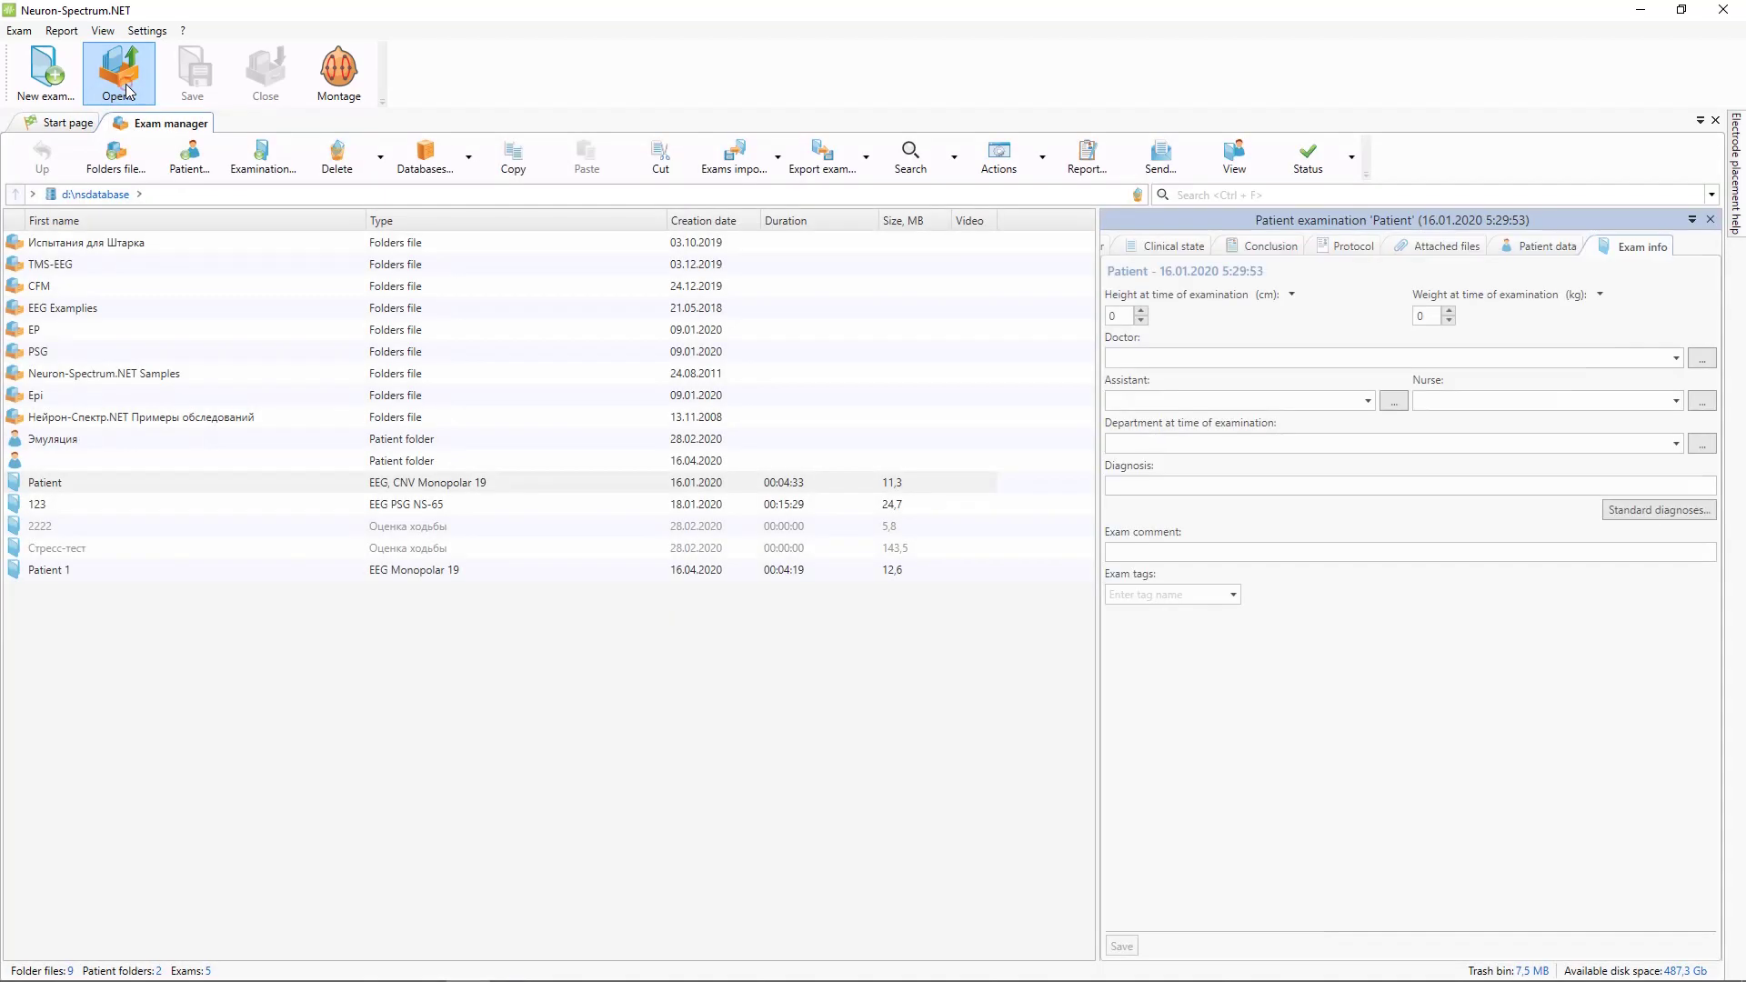
left_click(83, 127)
left_click(165, 128)
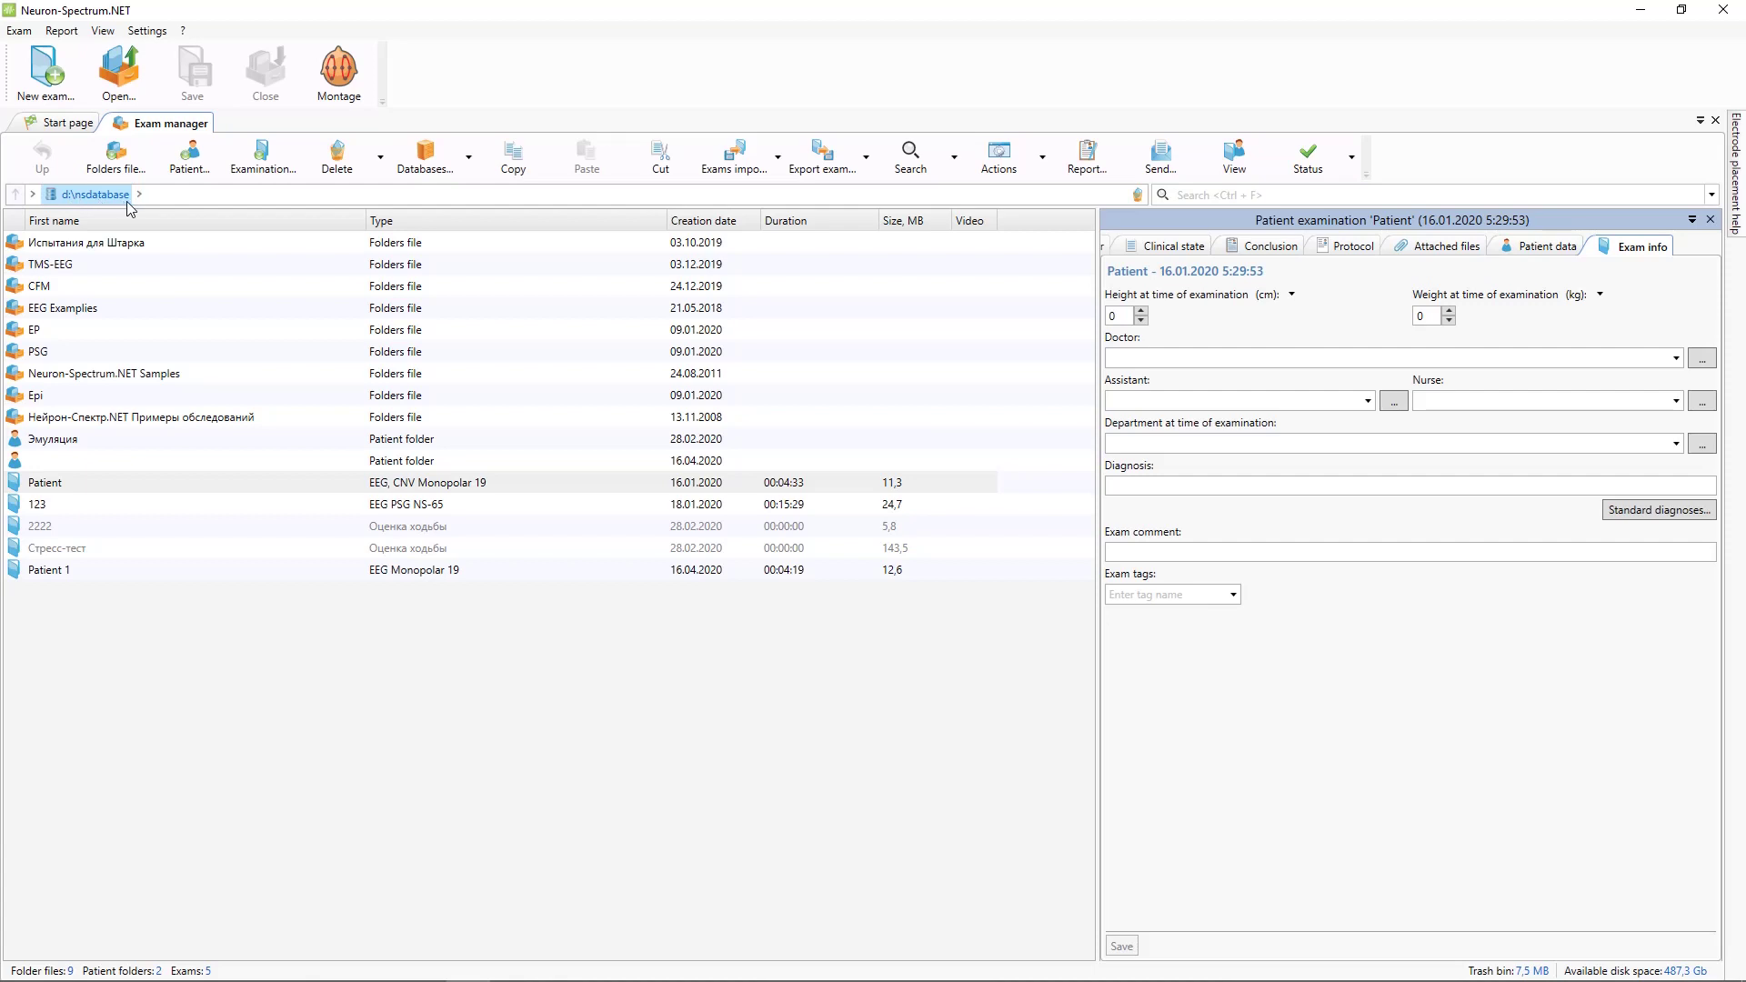
double_click(63, 265)
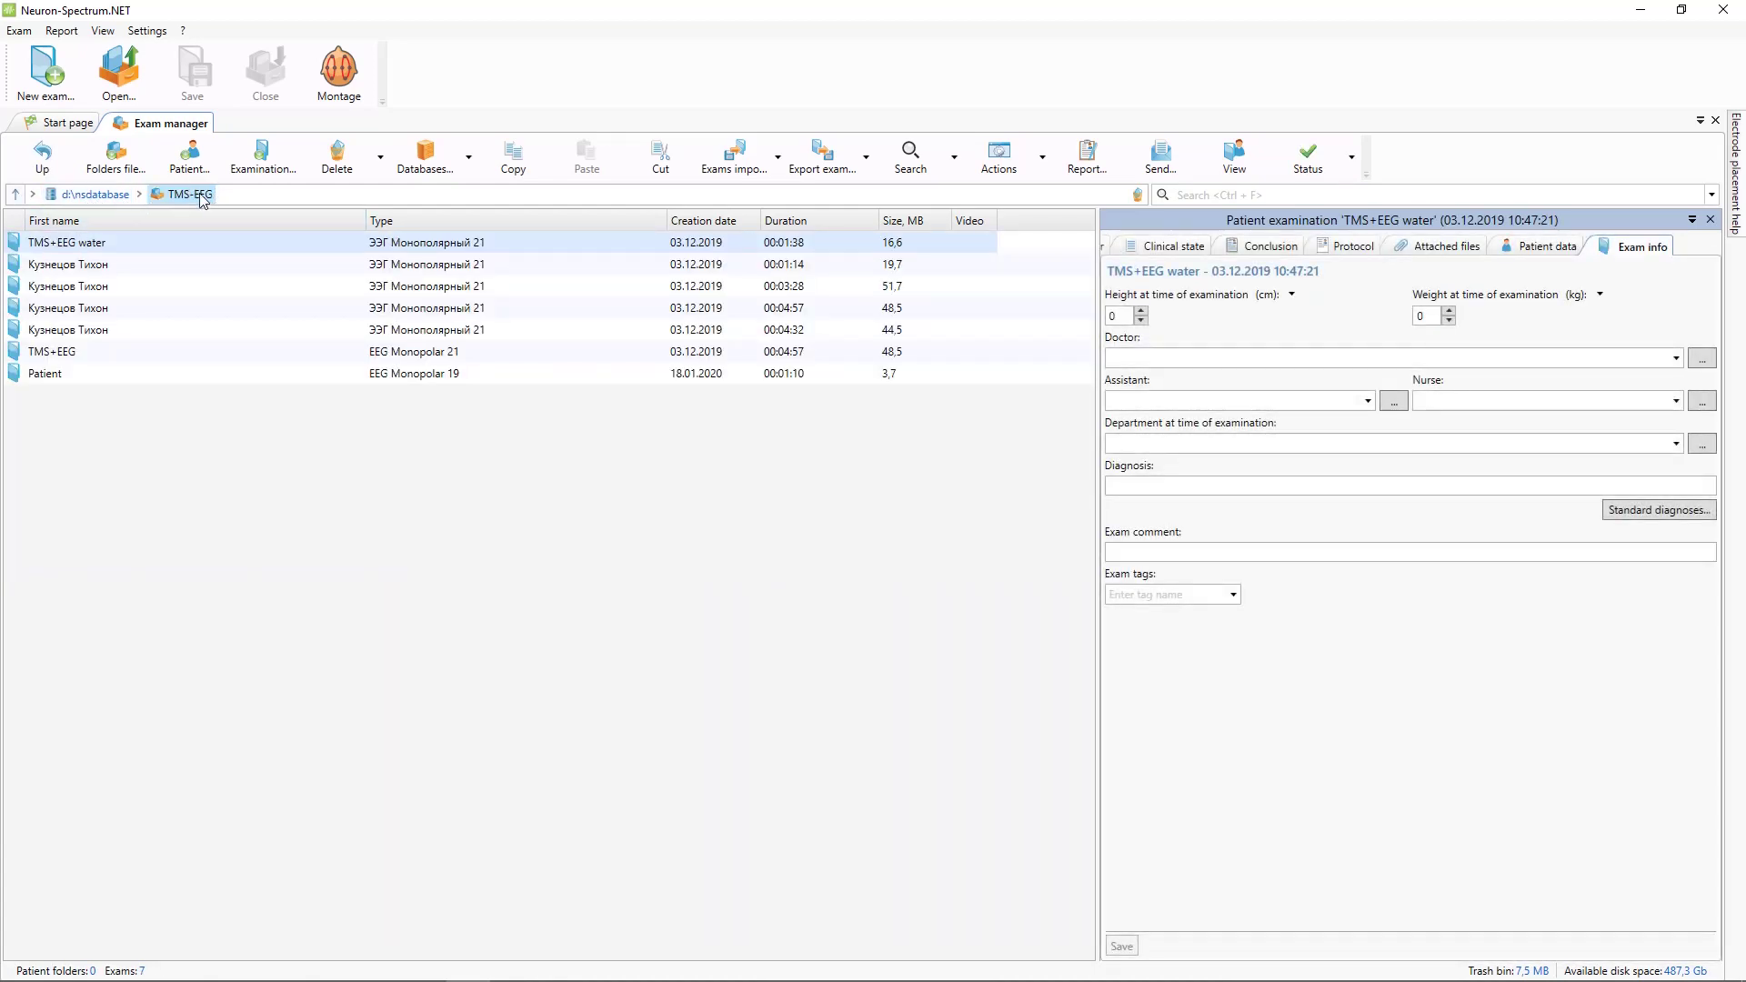
Create a New folders file at the database's top level.
left_click(41, 163)
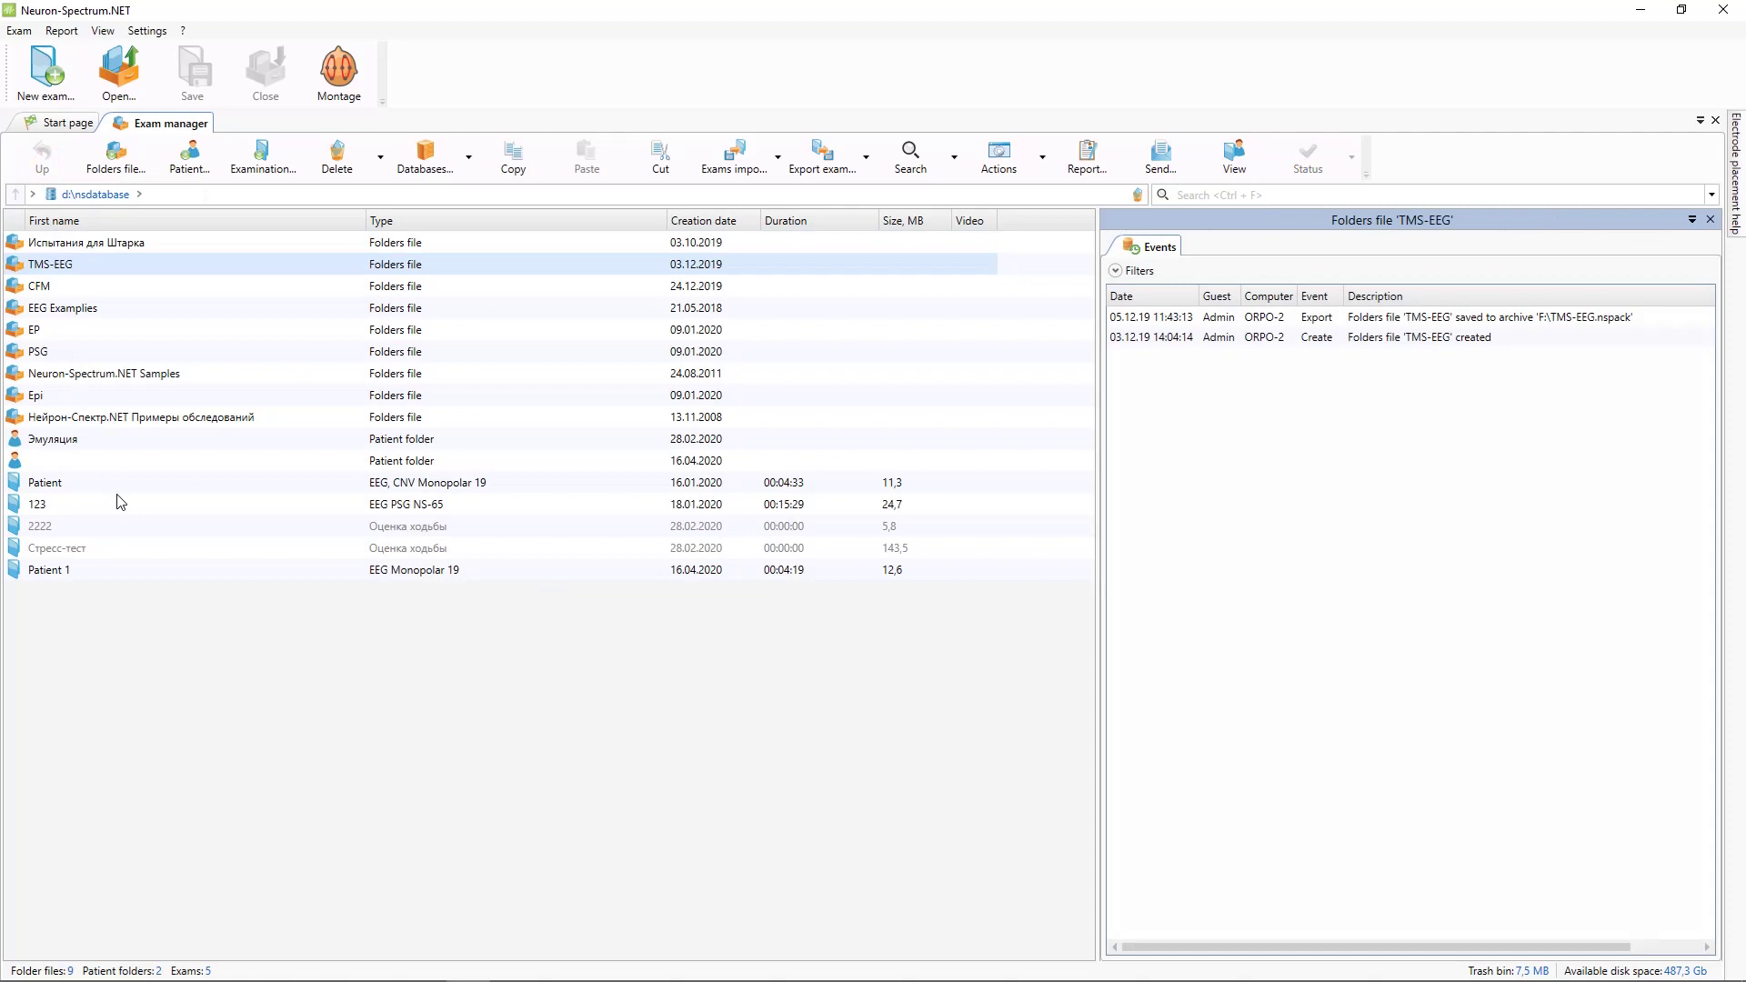
left_click(124, 164)
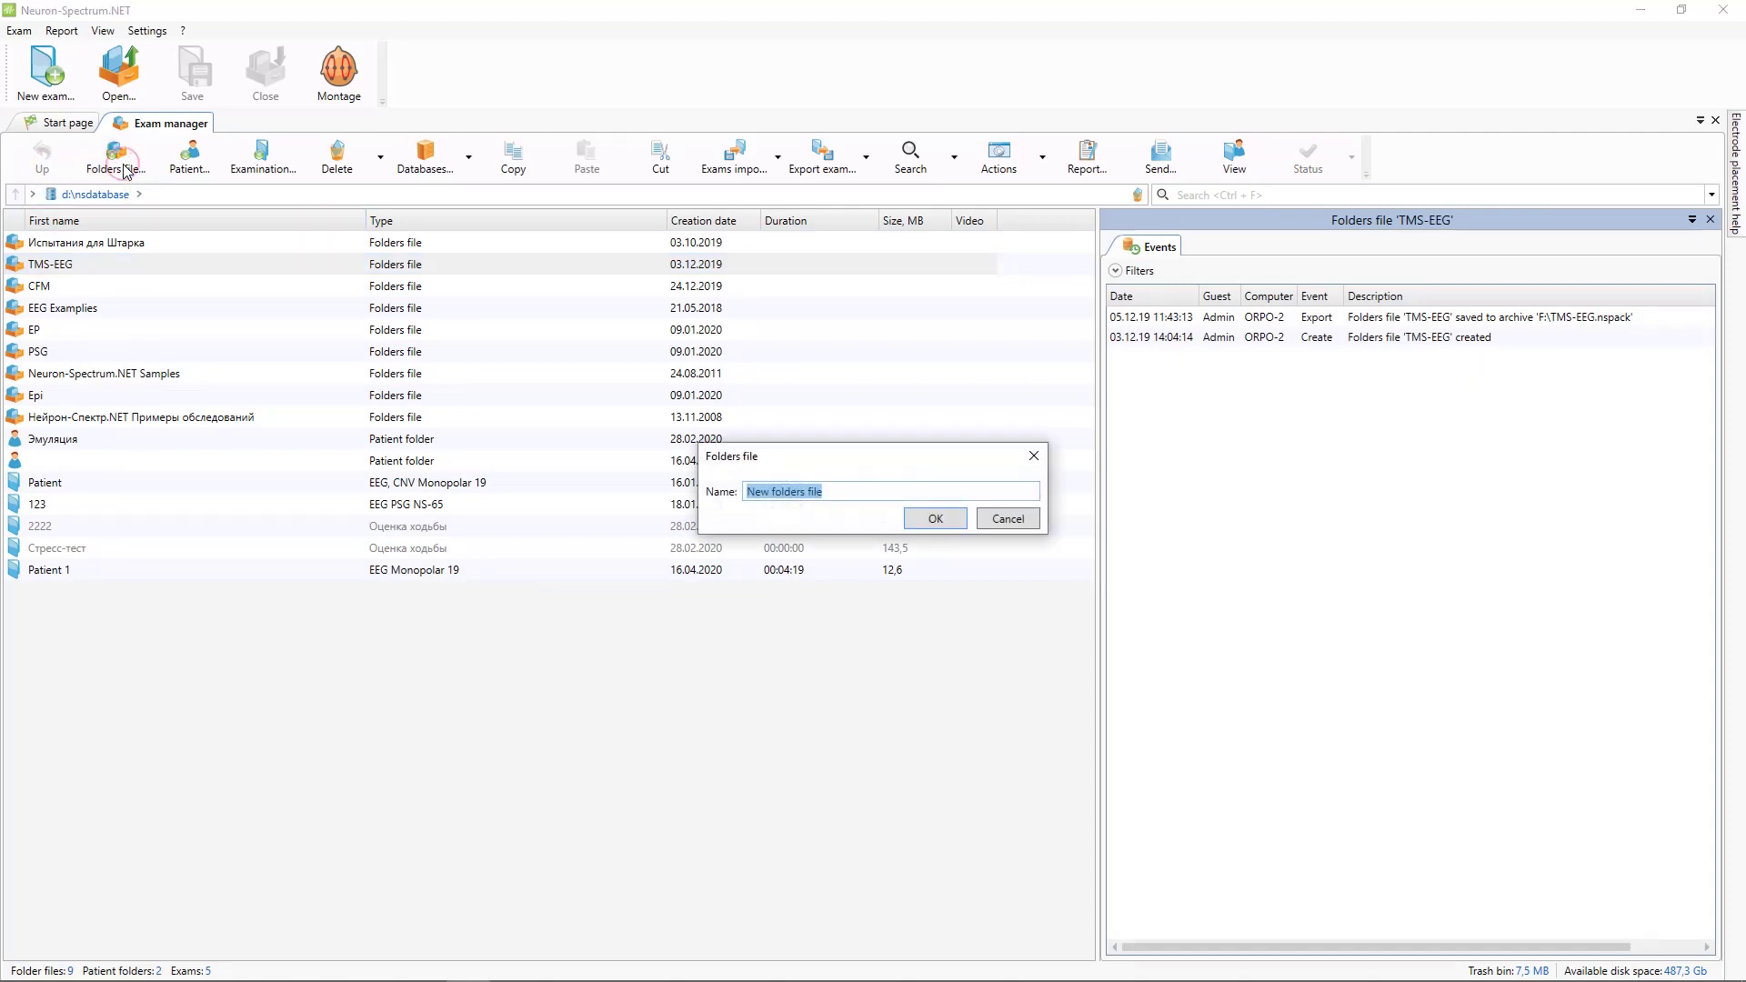
left_click(945, 521)
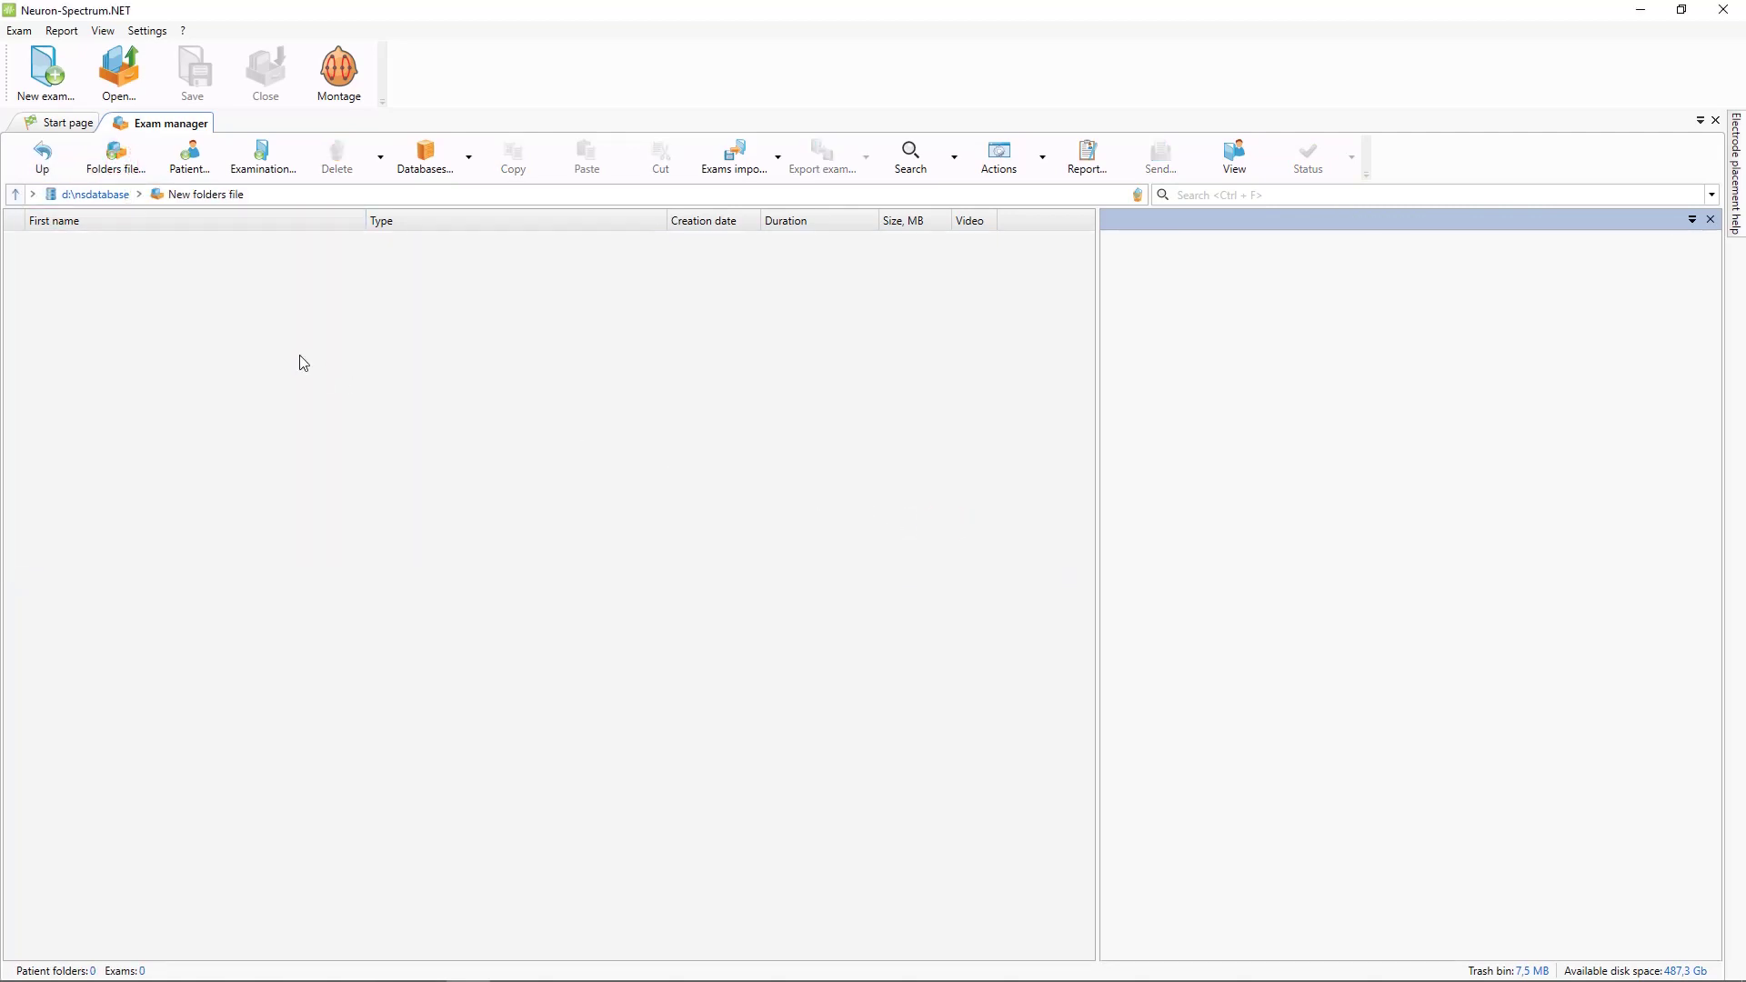
Add patient folder Ptient, cancel a new examination, then move Ptient to trash.
left_click(204, 163)
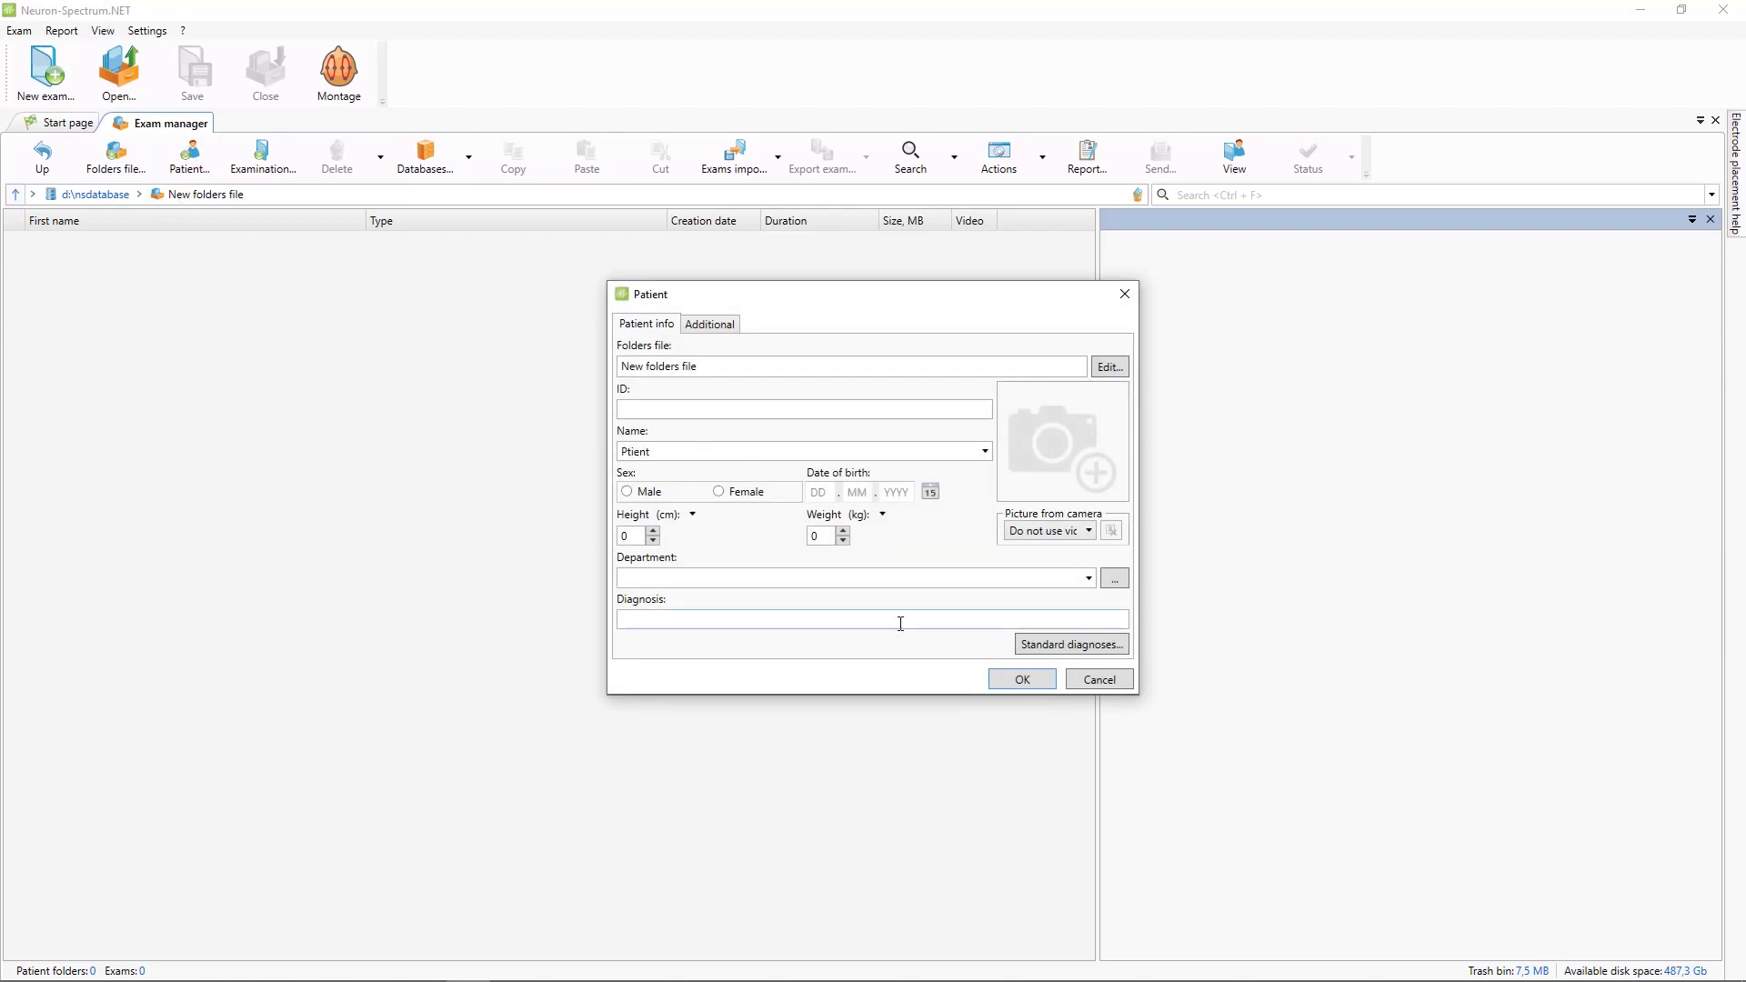
left_click(1001, 682)
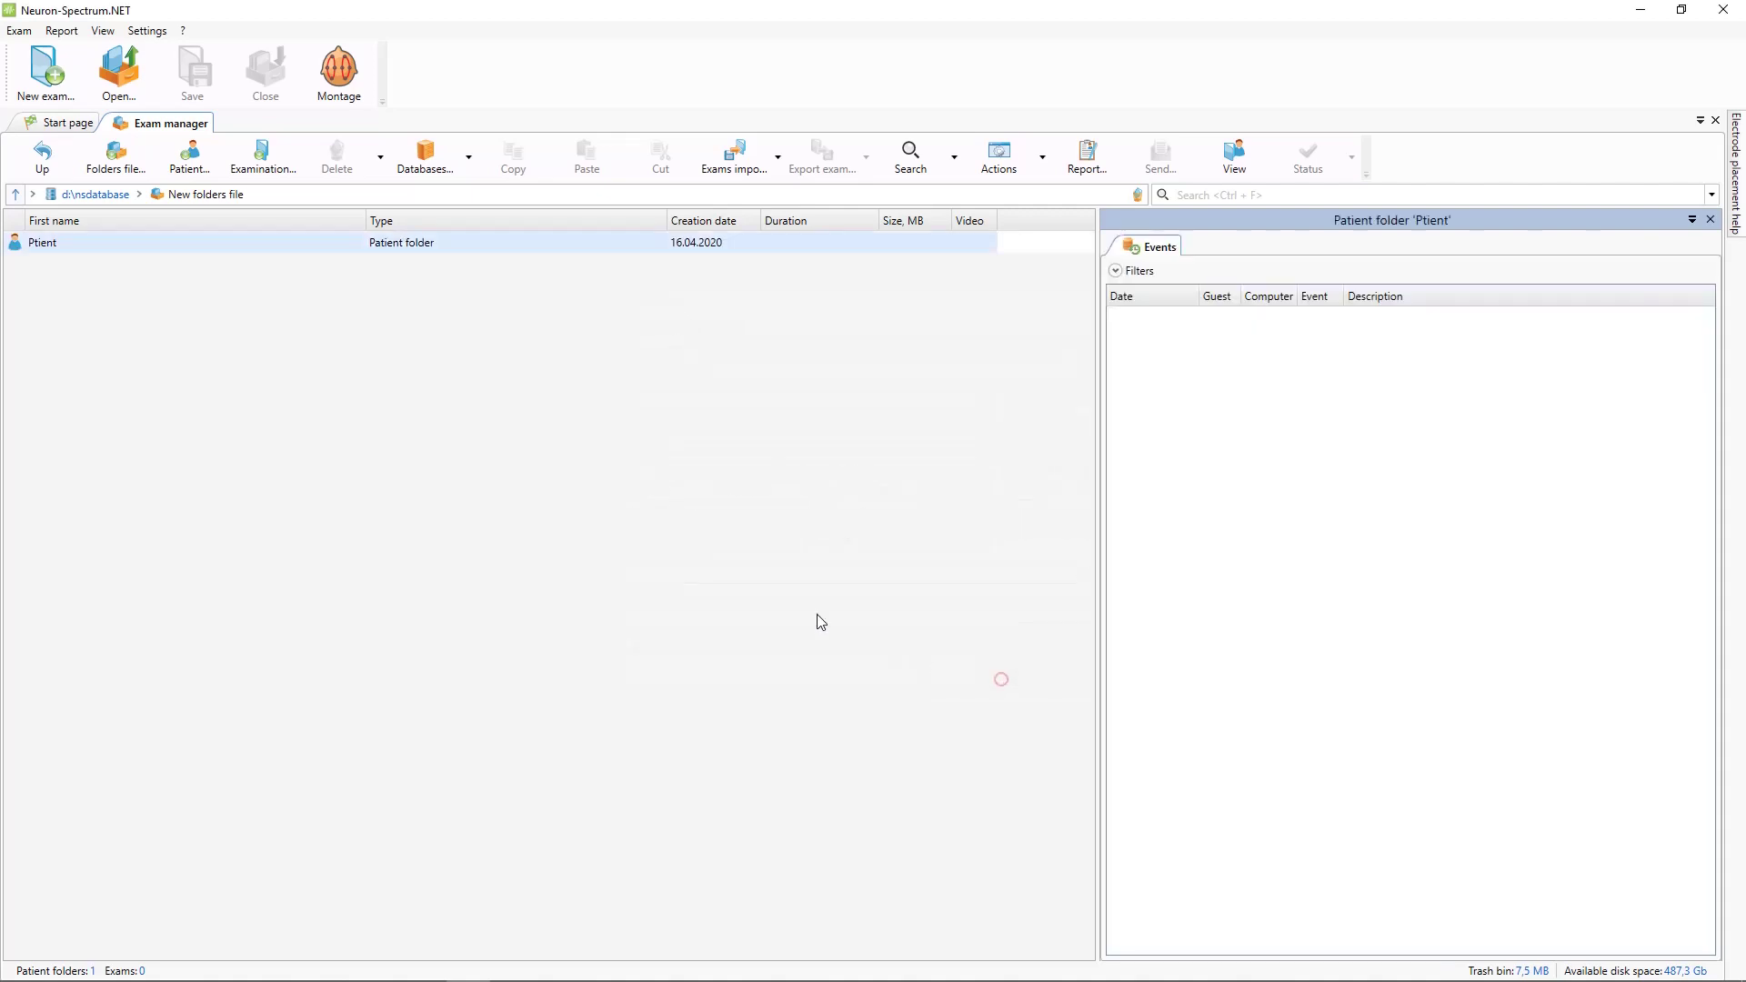
left_click(268, 170)
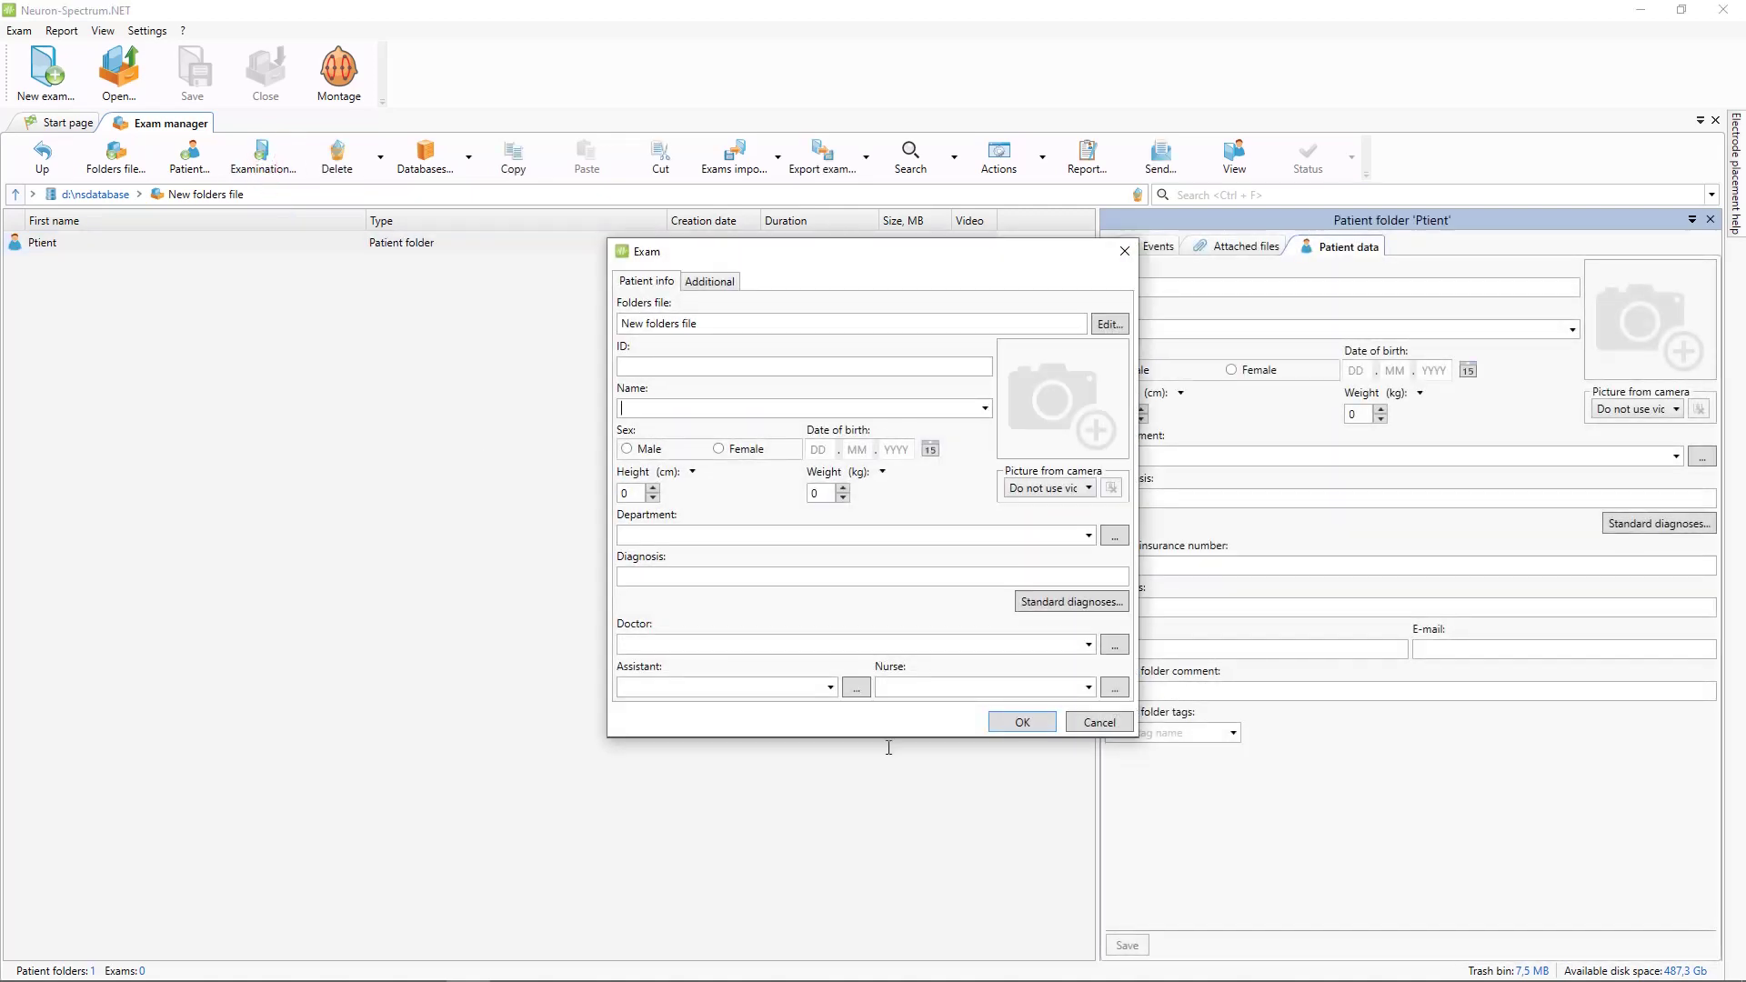
left_click(1092, 725)
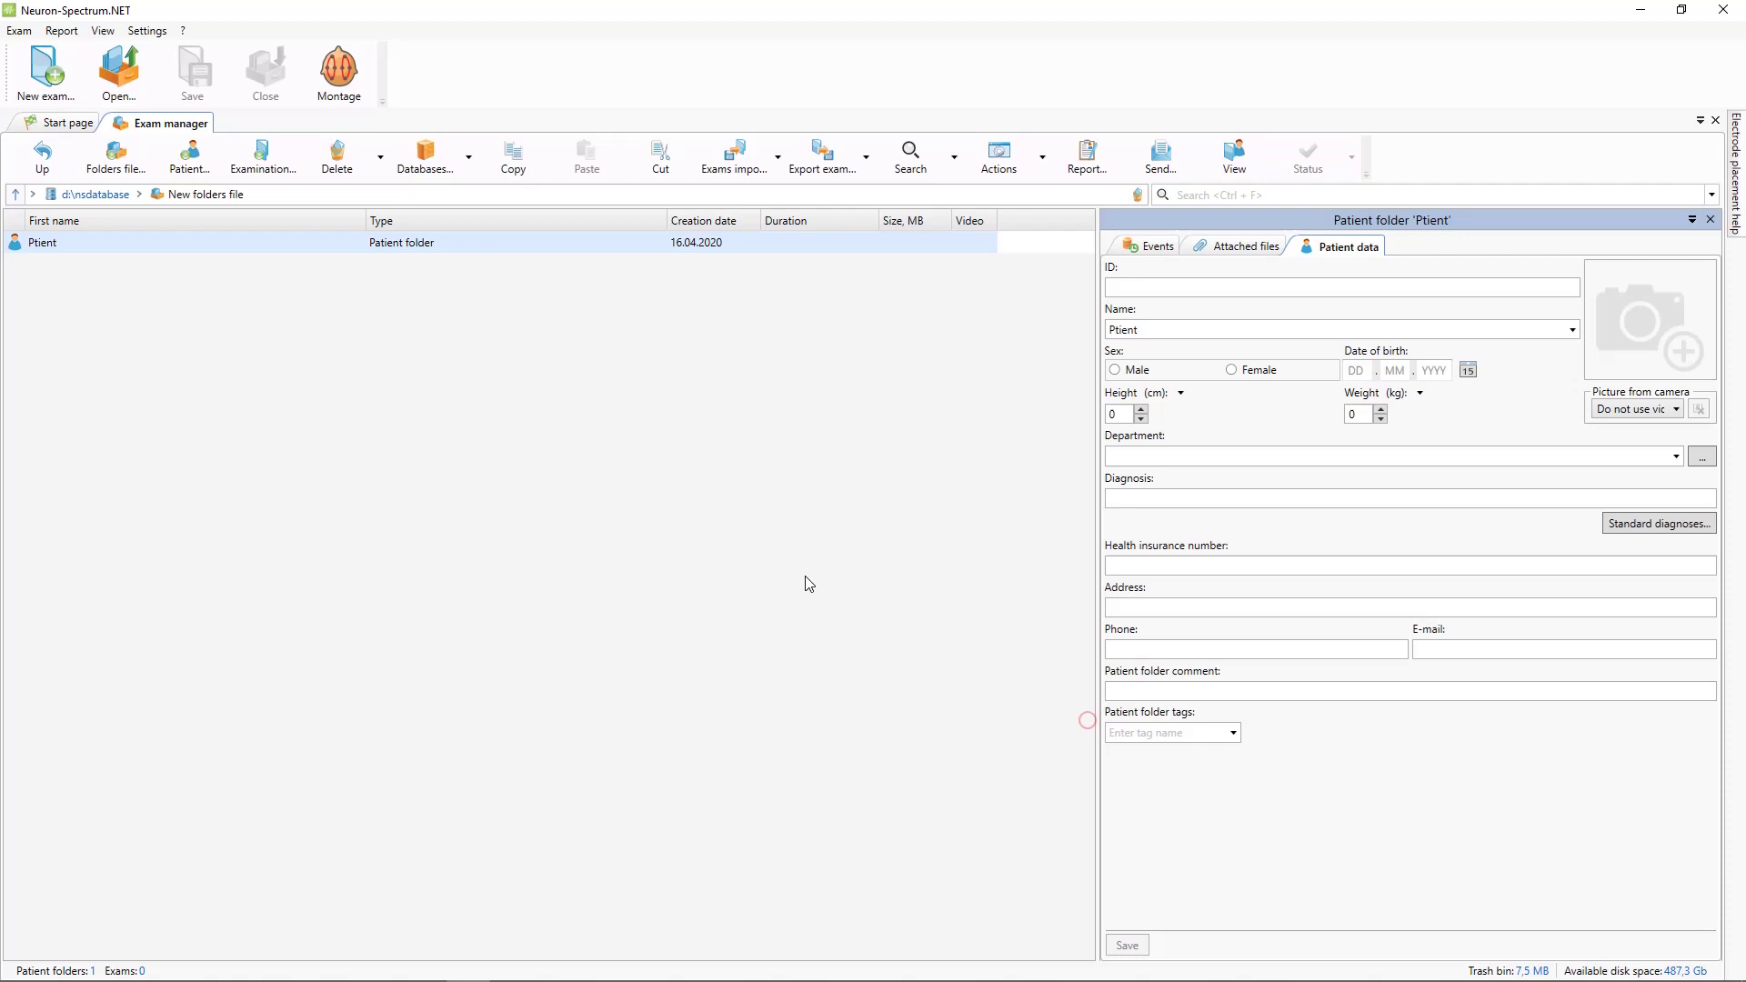
left_click(347, 164)
left_click(982, 538)
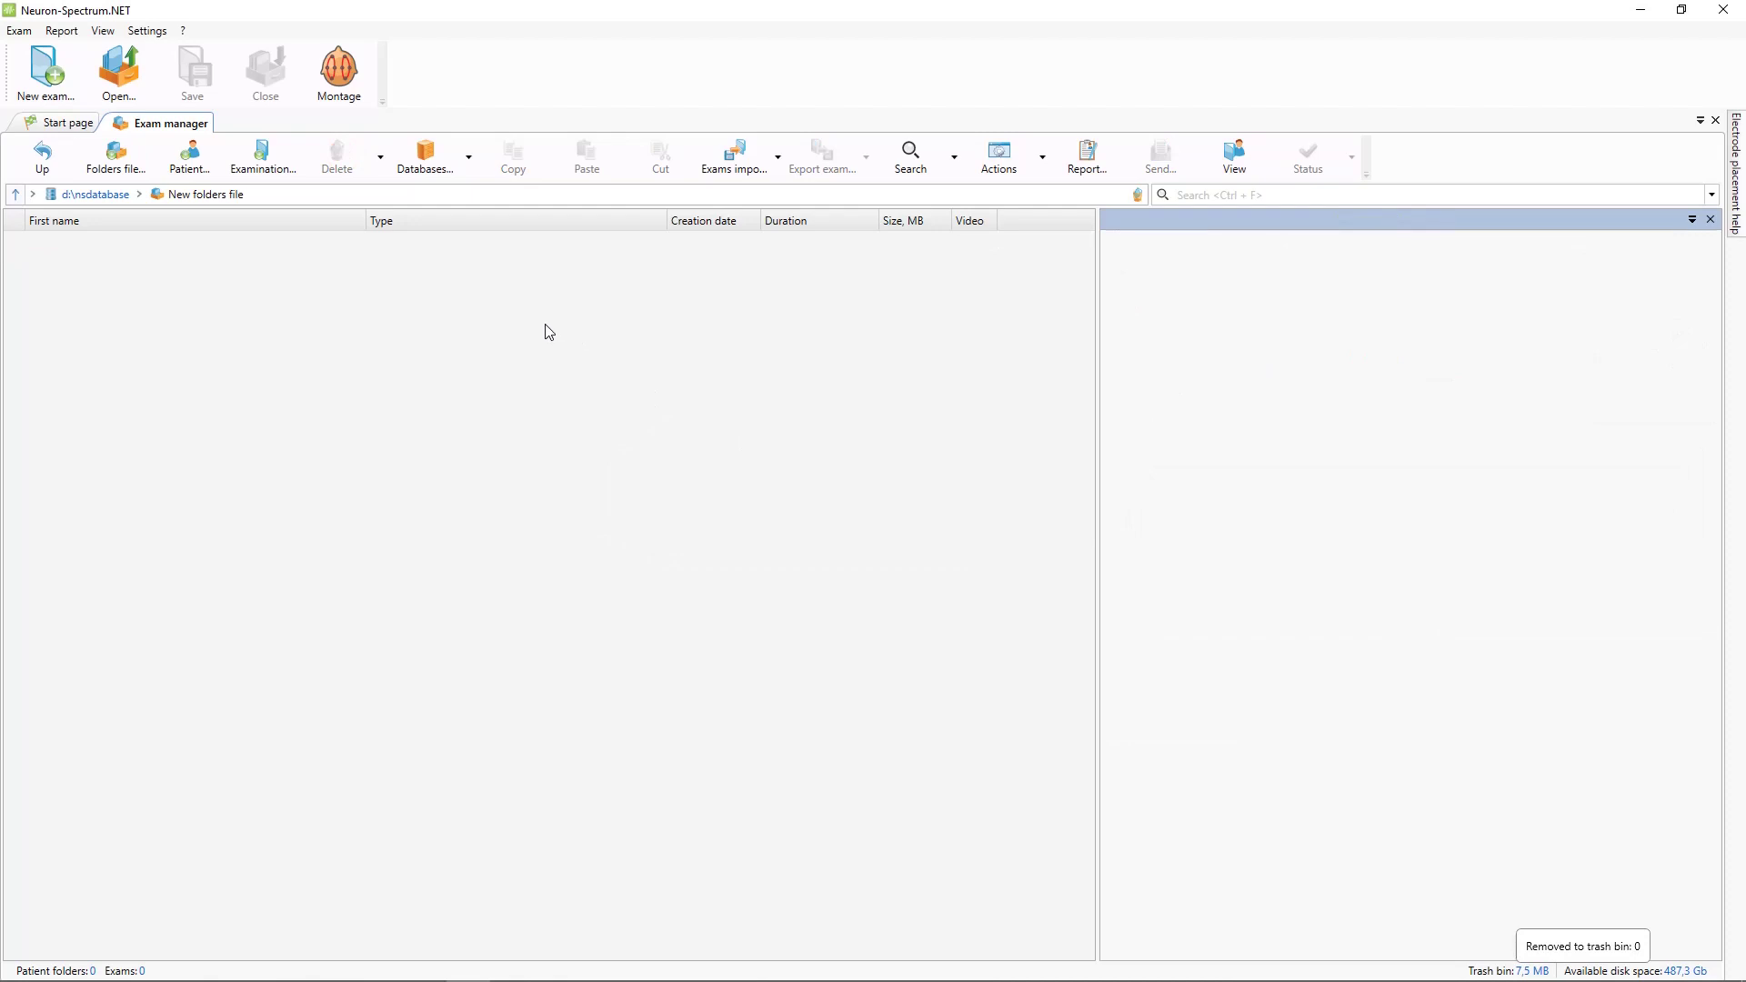
Check the Databases list, Search and Actions menu, then return to the d:\nsdatabase top level.
left_click(471, 167)
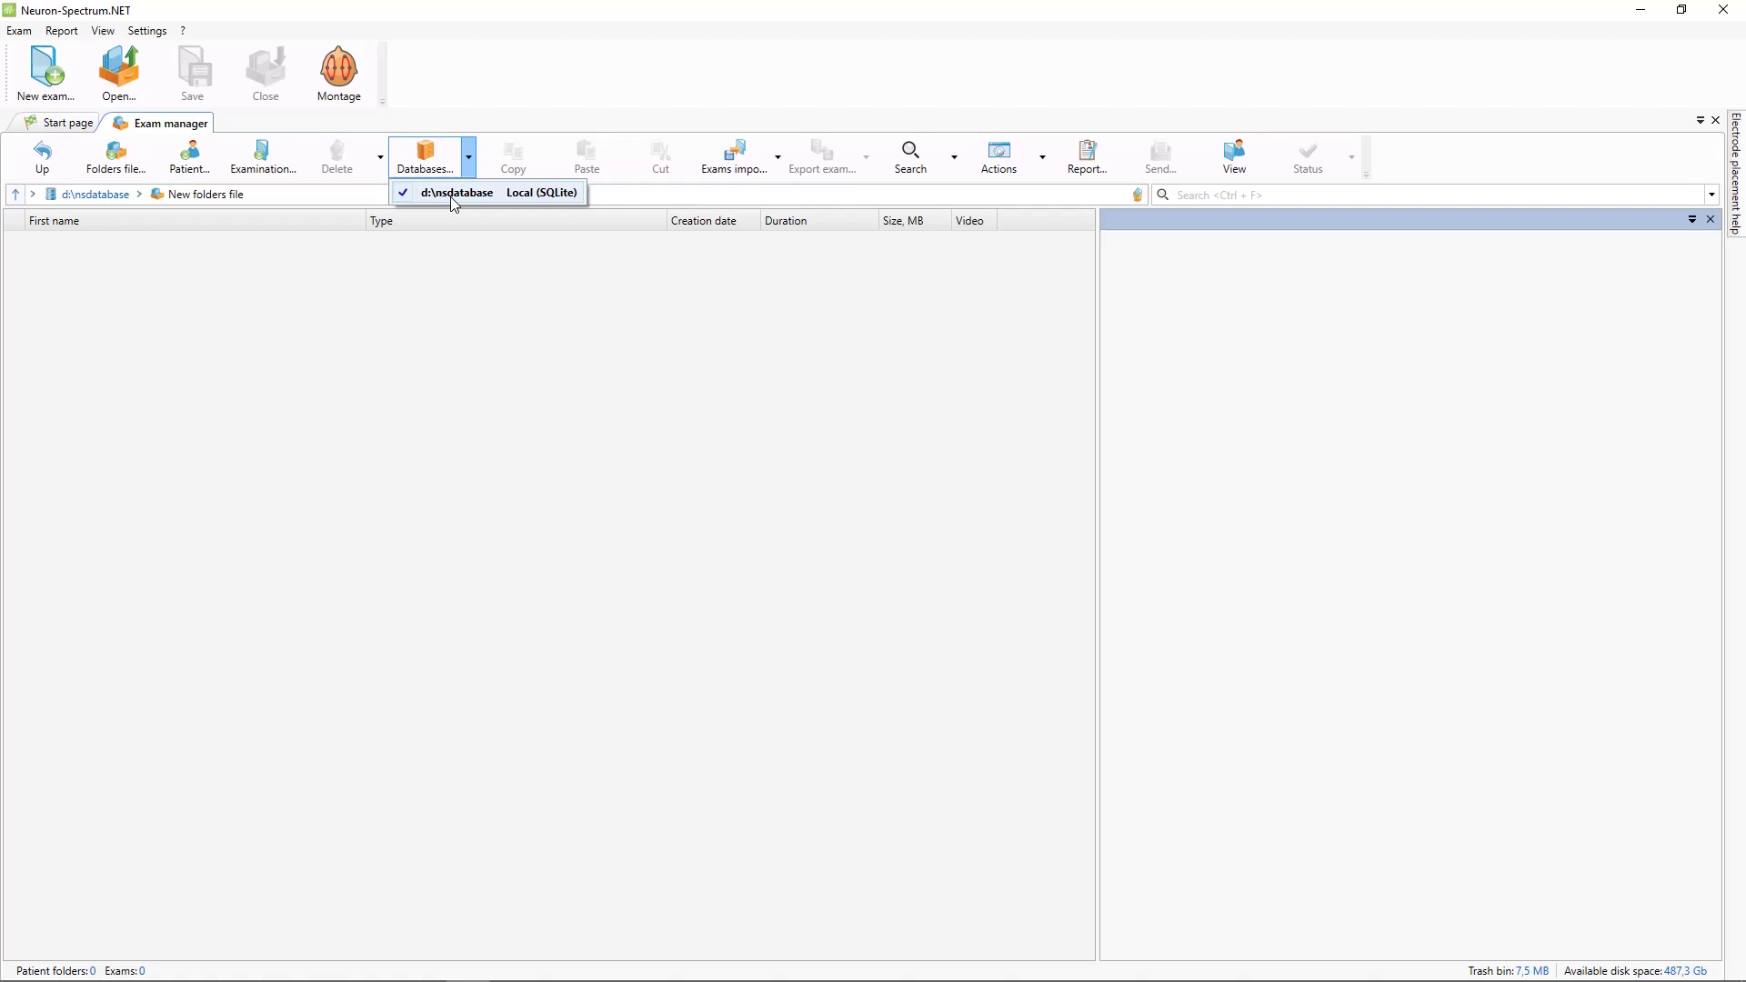
left_click(469, 156)
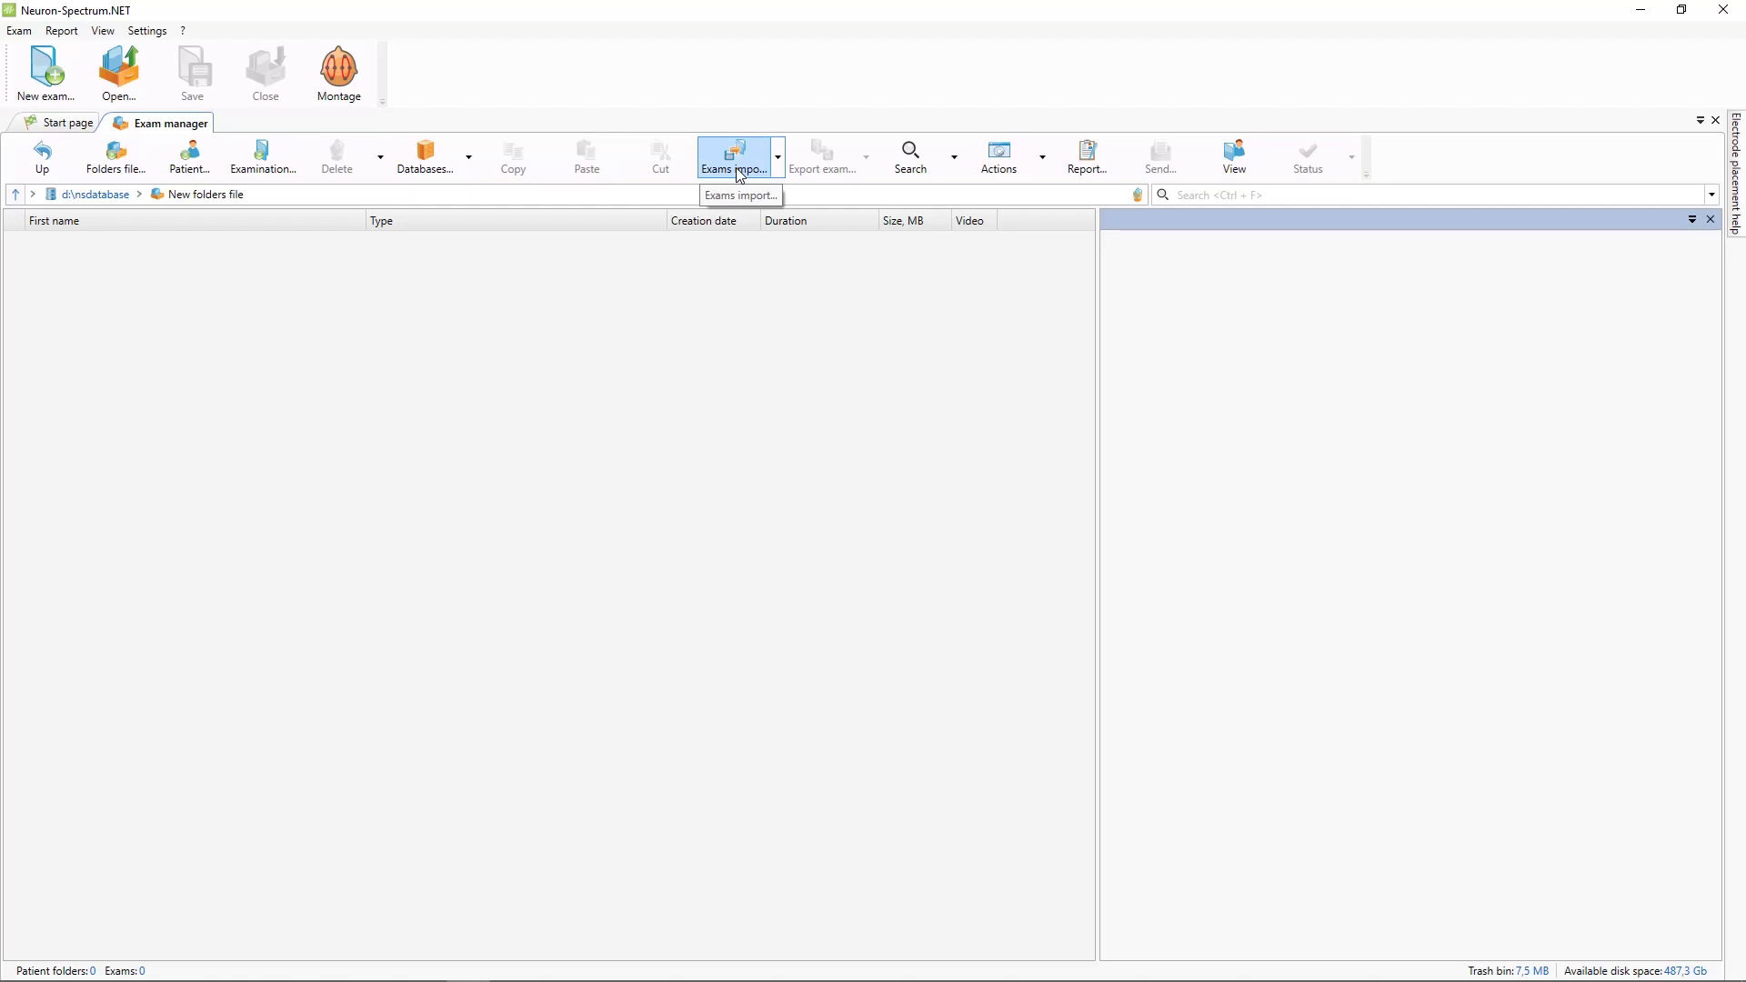
left_click(919, 160)
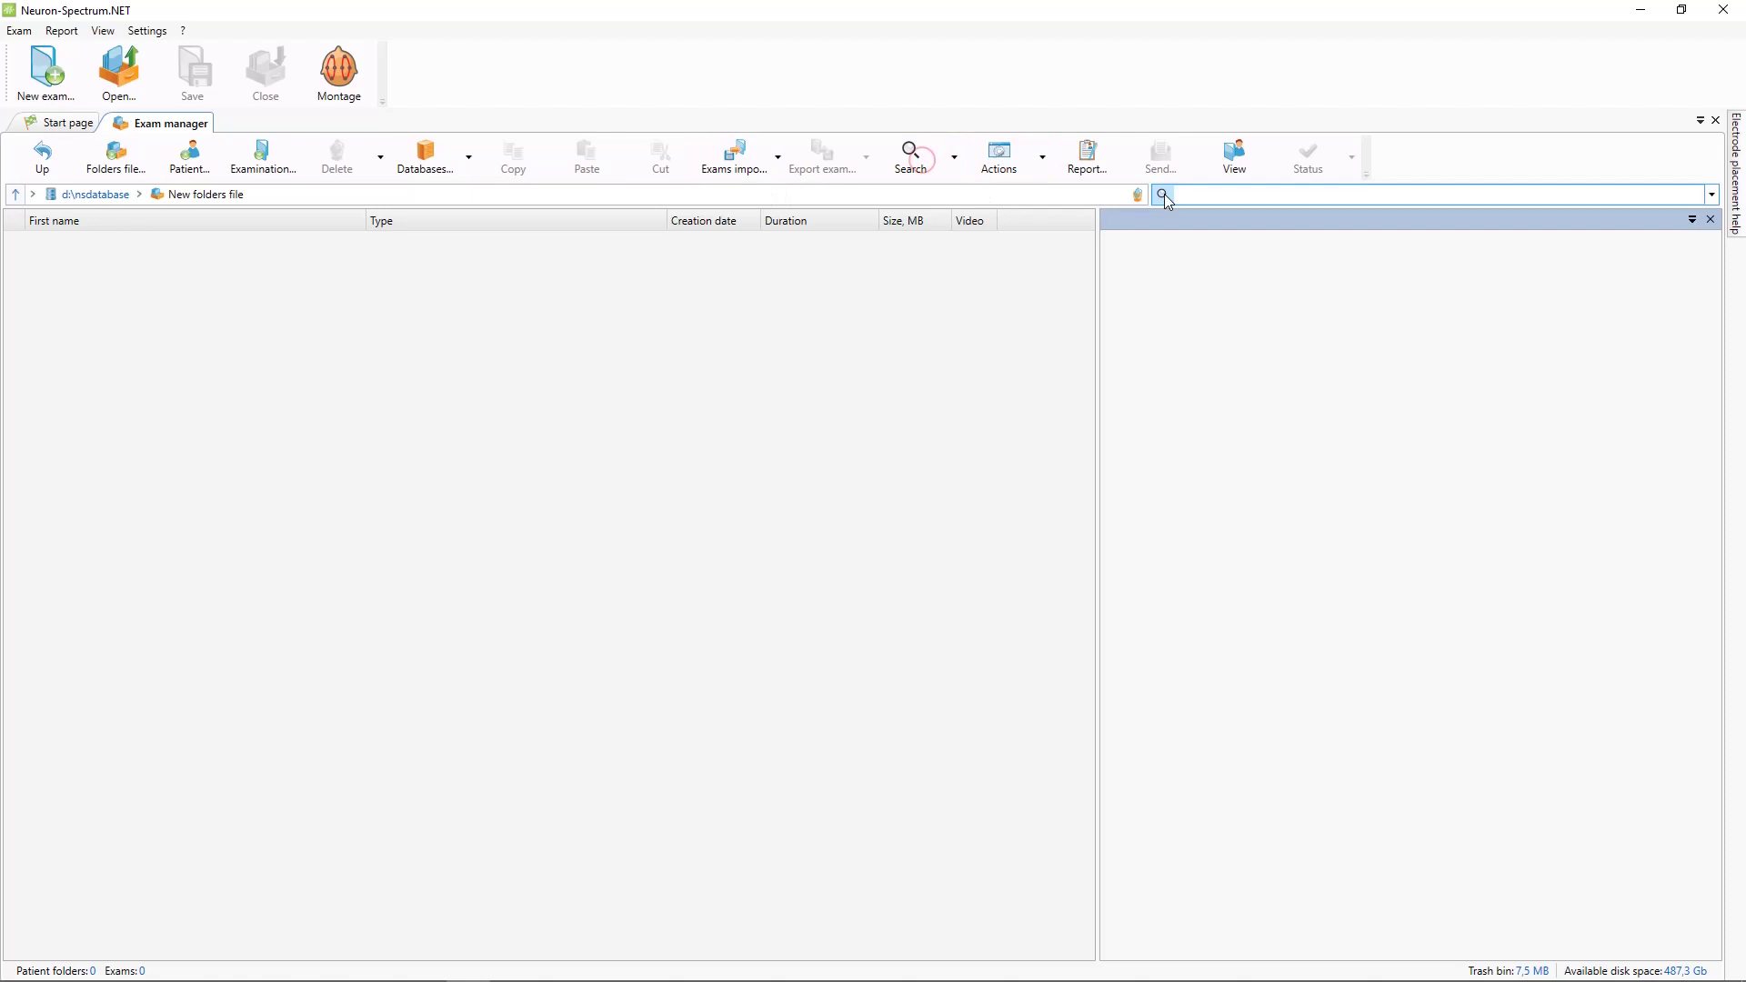
left_click(1044, 160)
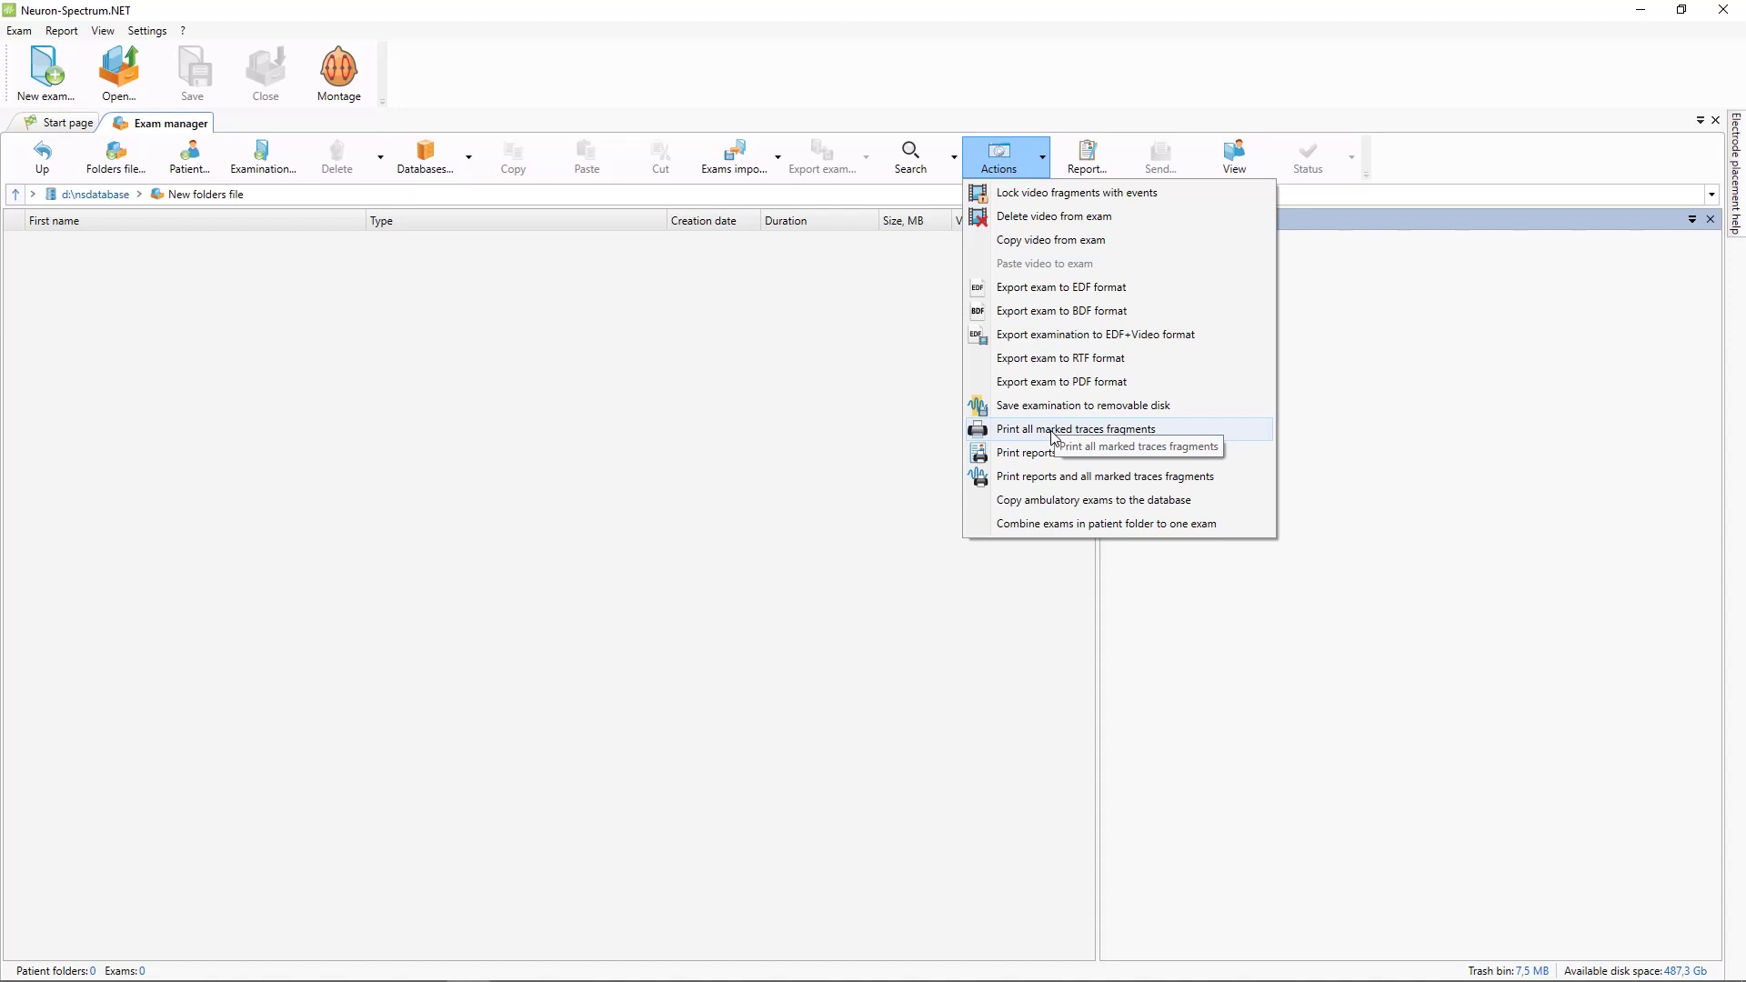
left_click(856, 327)
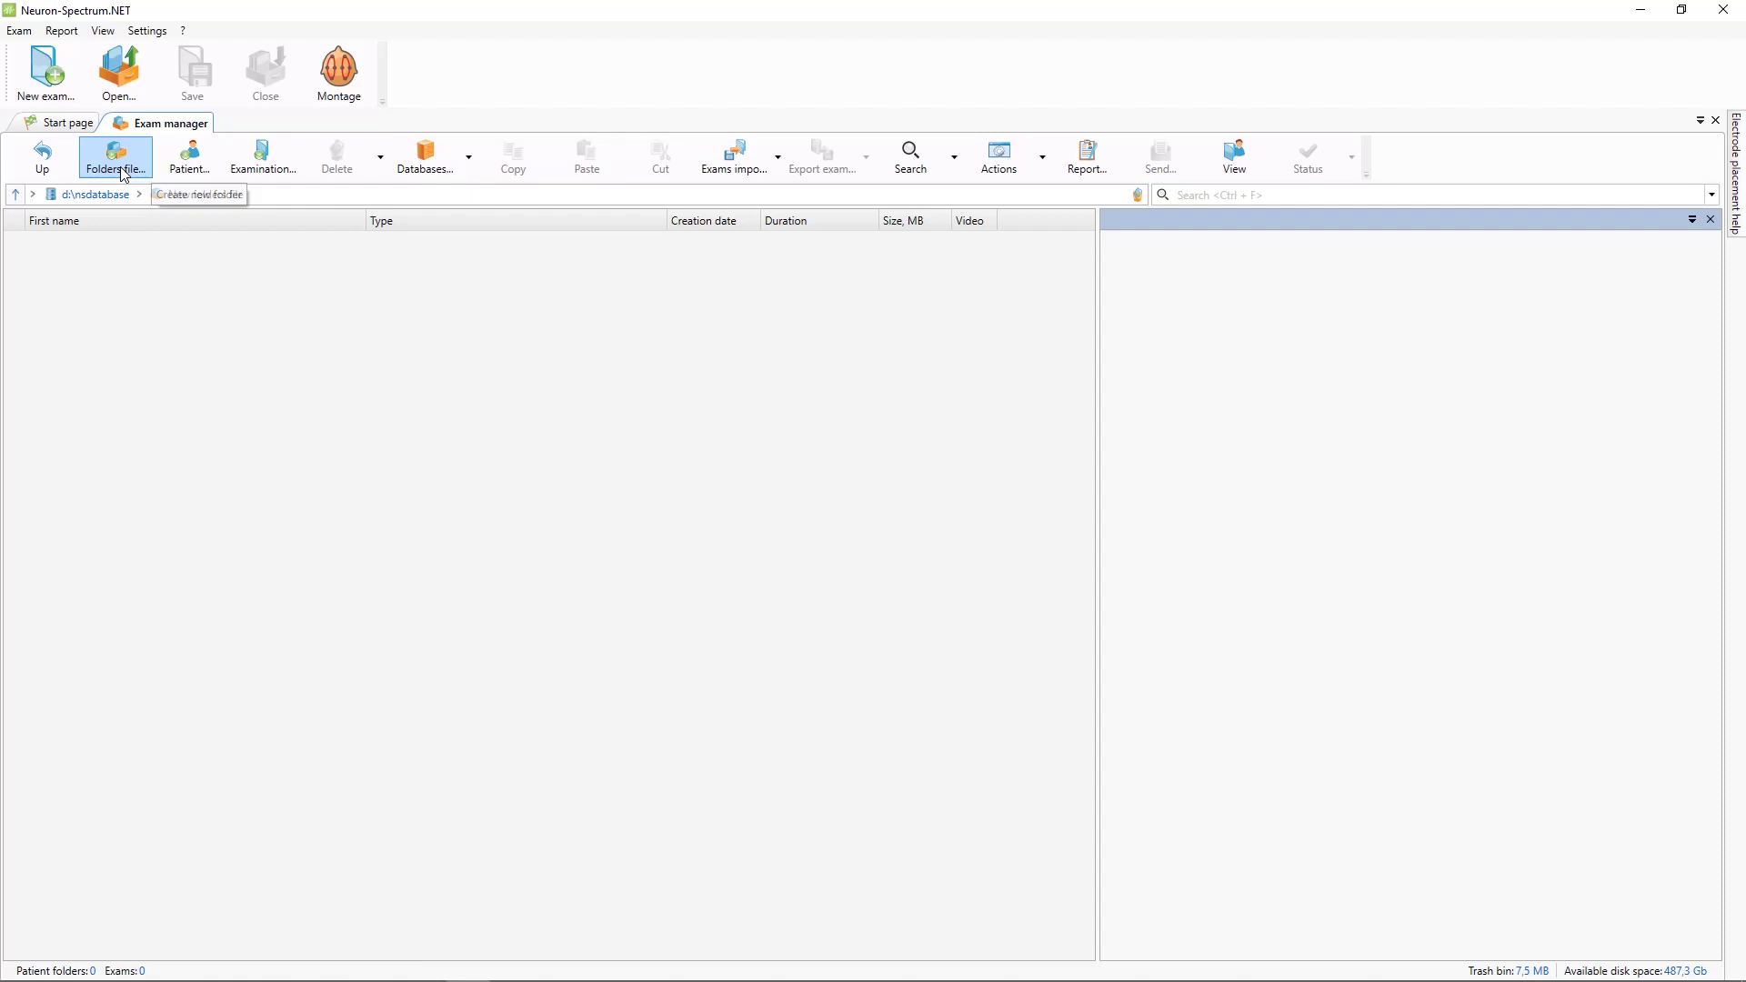
left_click(61, 170)
Widen the Patient exam's details panel and review Patient data, Attached files, Protocol, Conclusion and Clinical state.
left_click(45, 504)
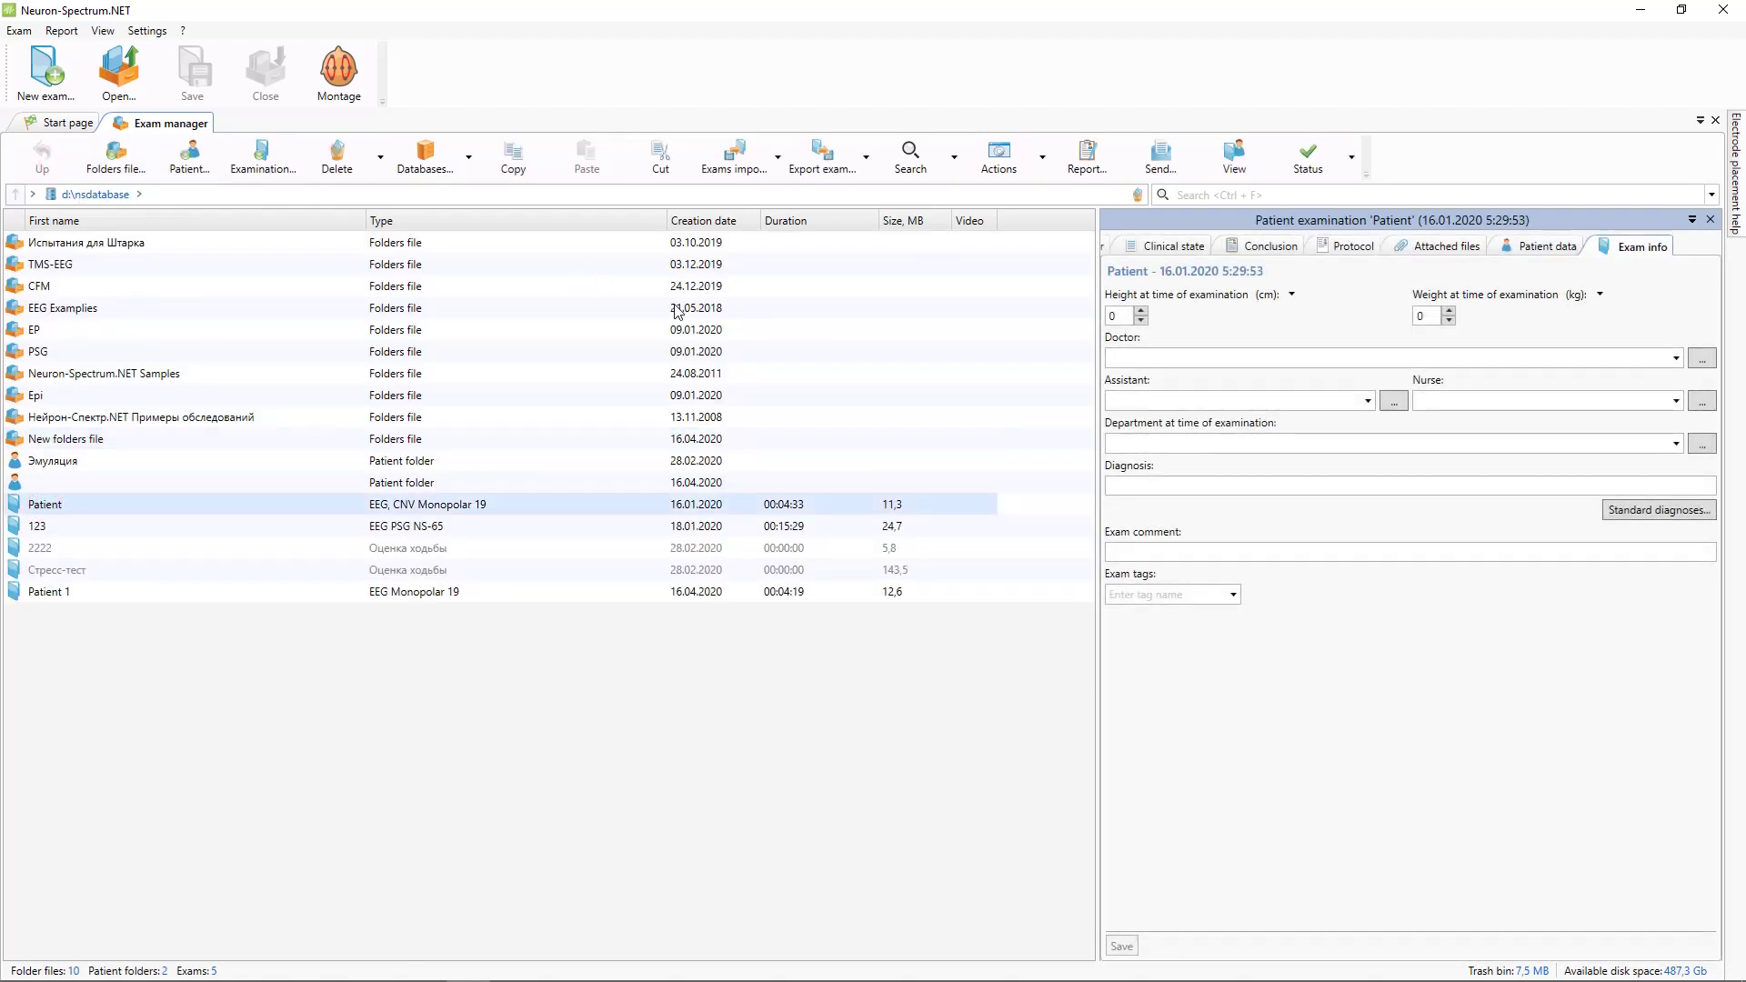
left_click_drag(1097, 520, 1018, 511)
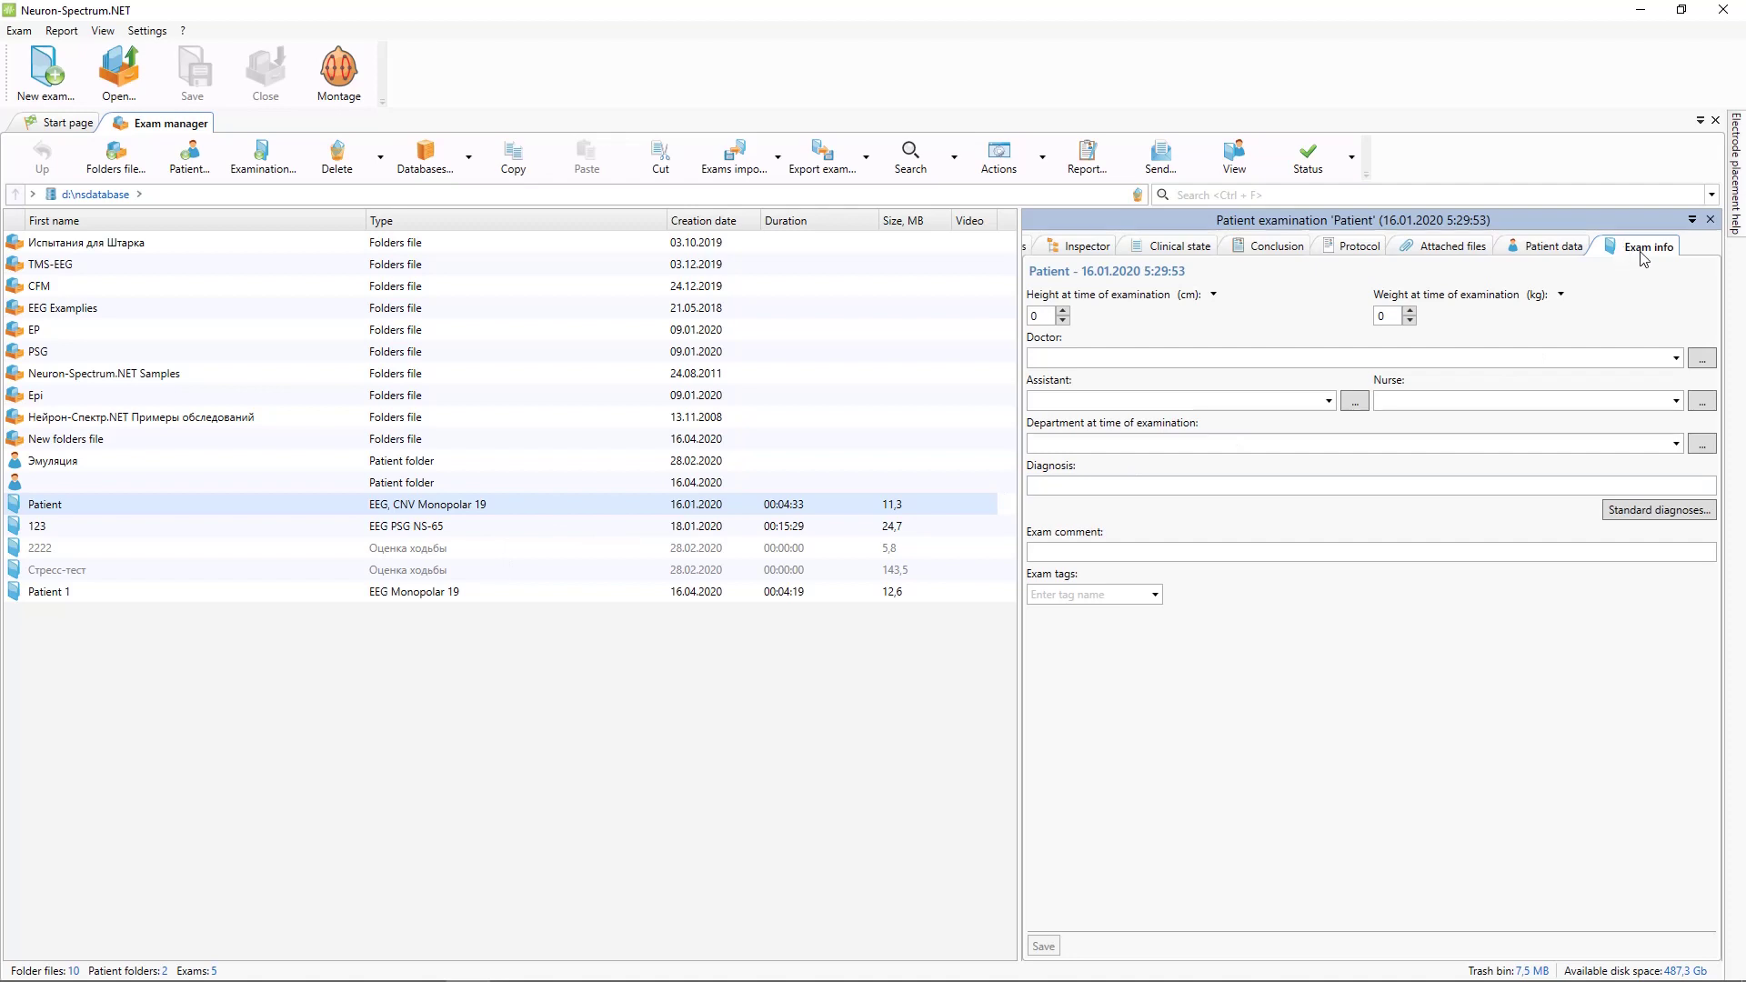
left_click(1553, 253)
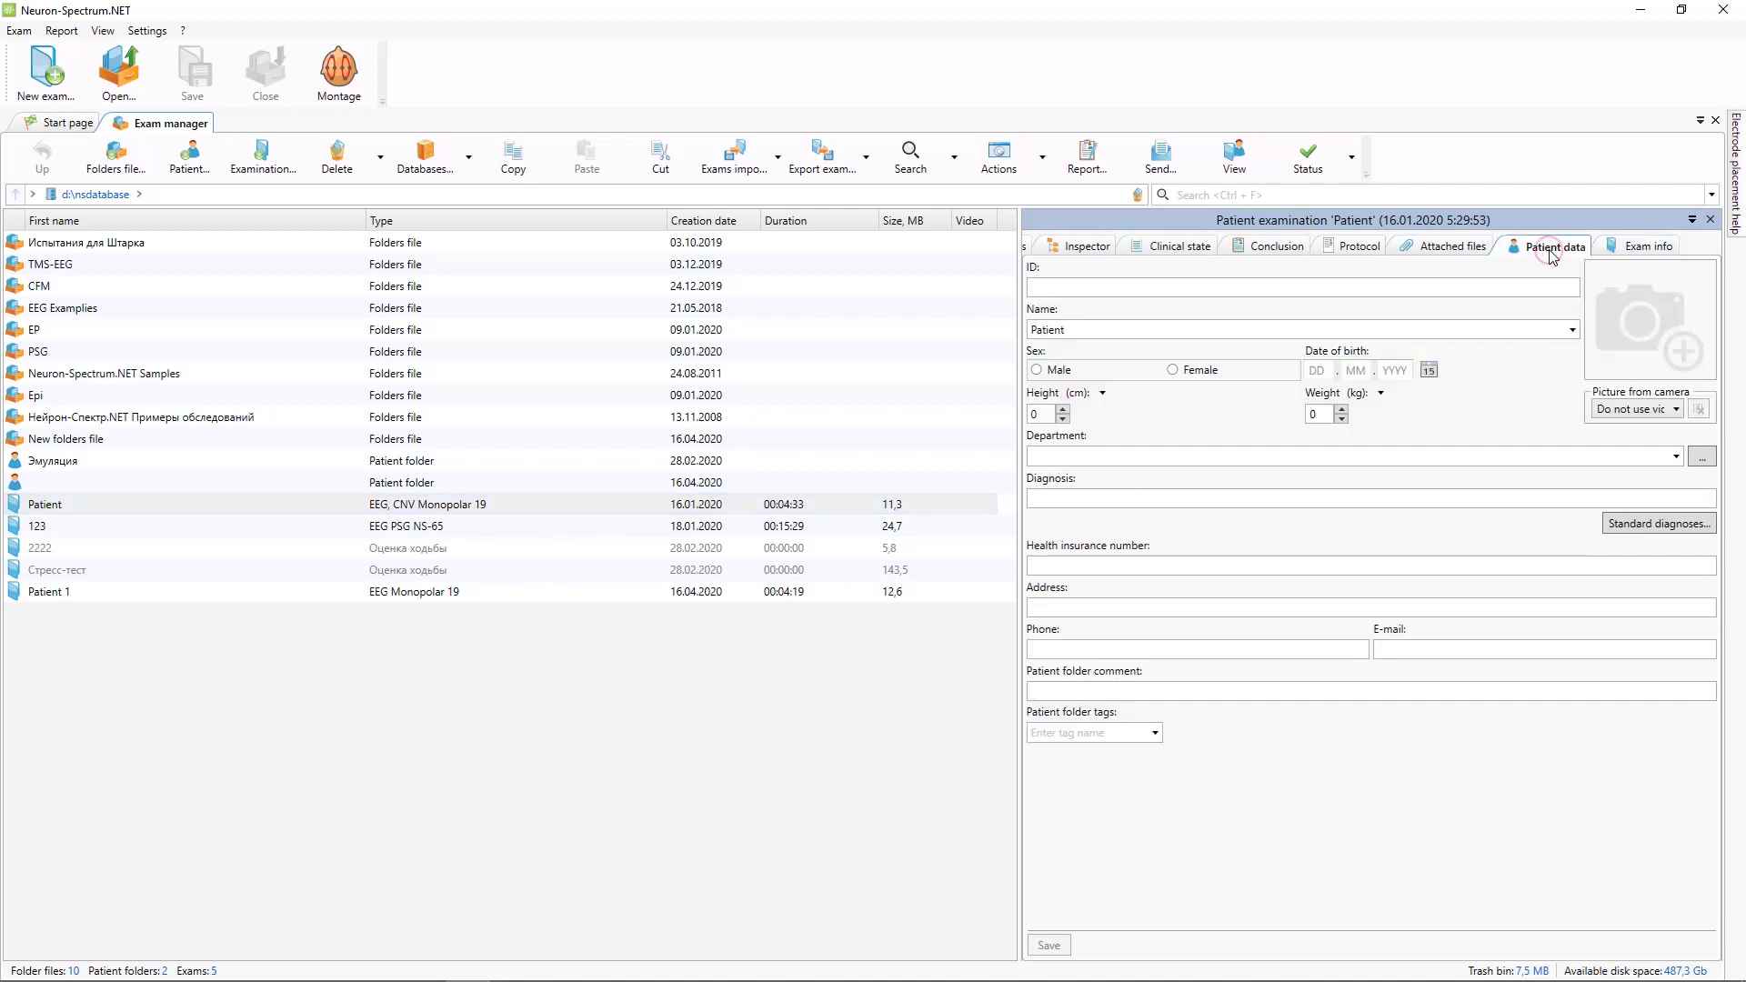
left_click(1458, 251)
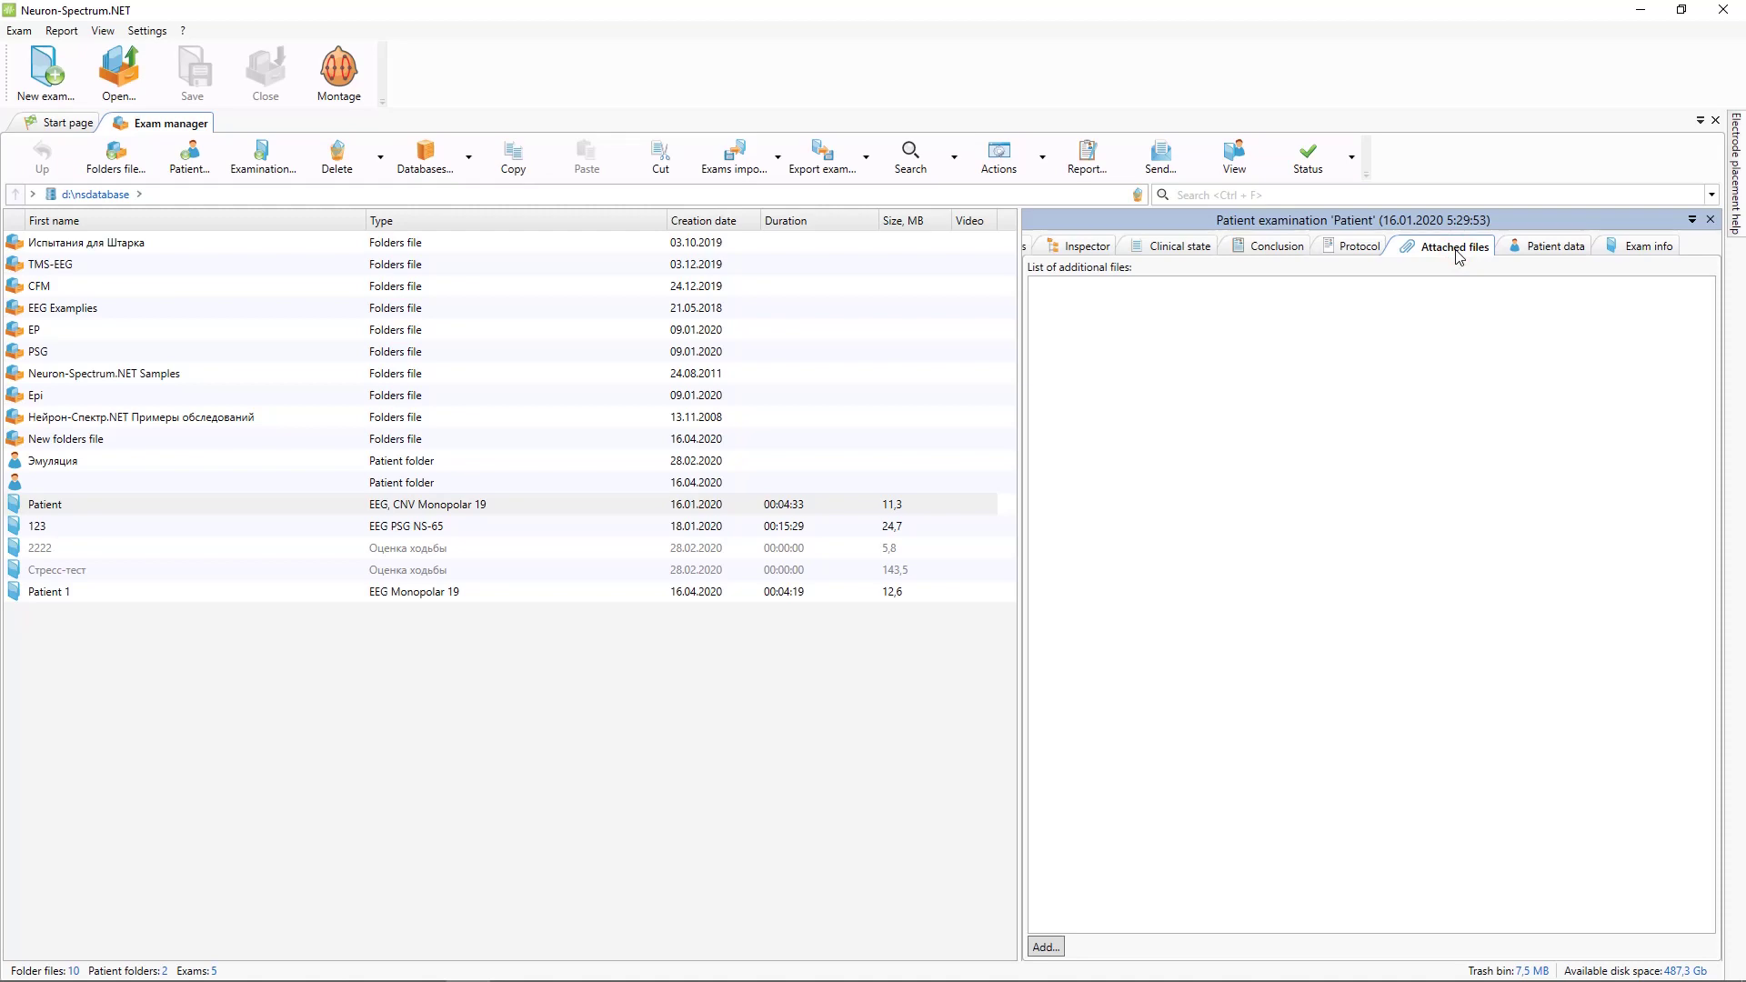
left_click(1357, 251)
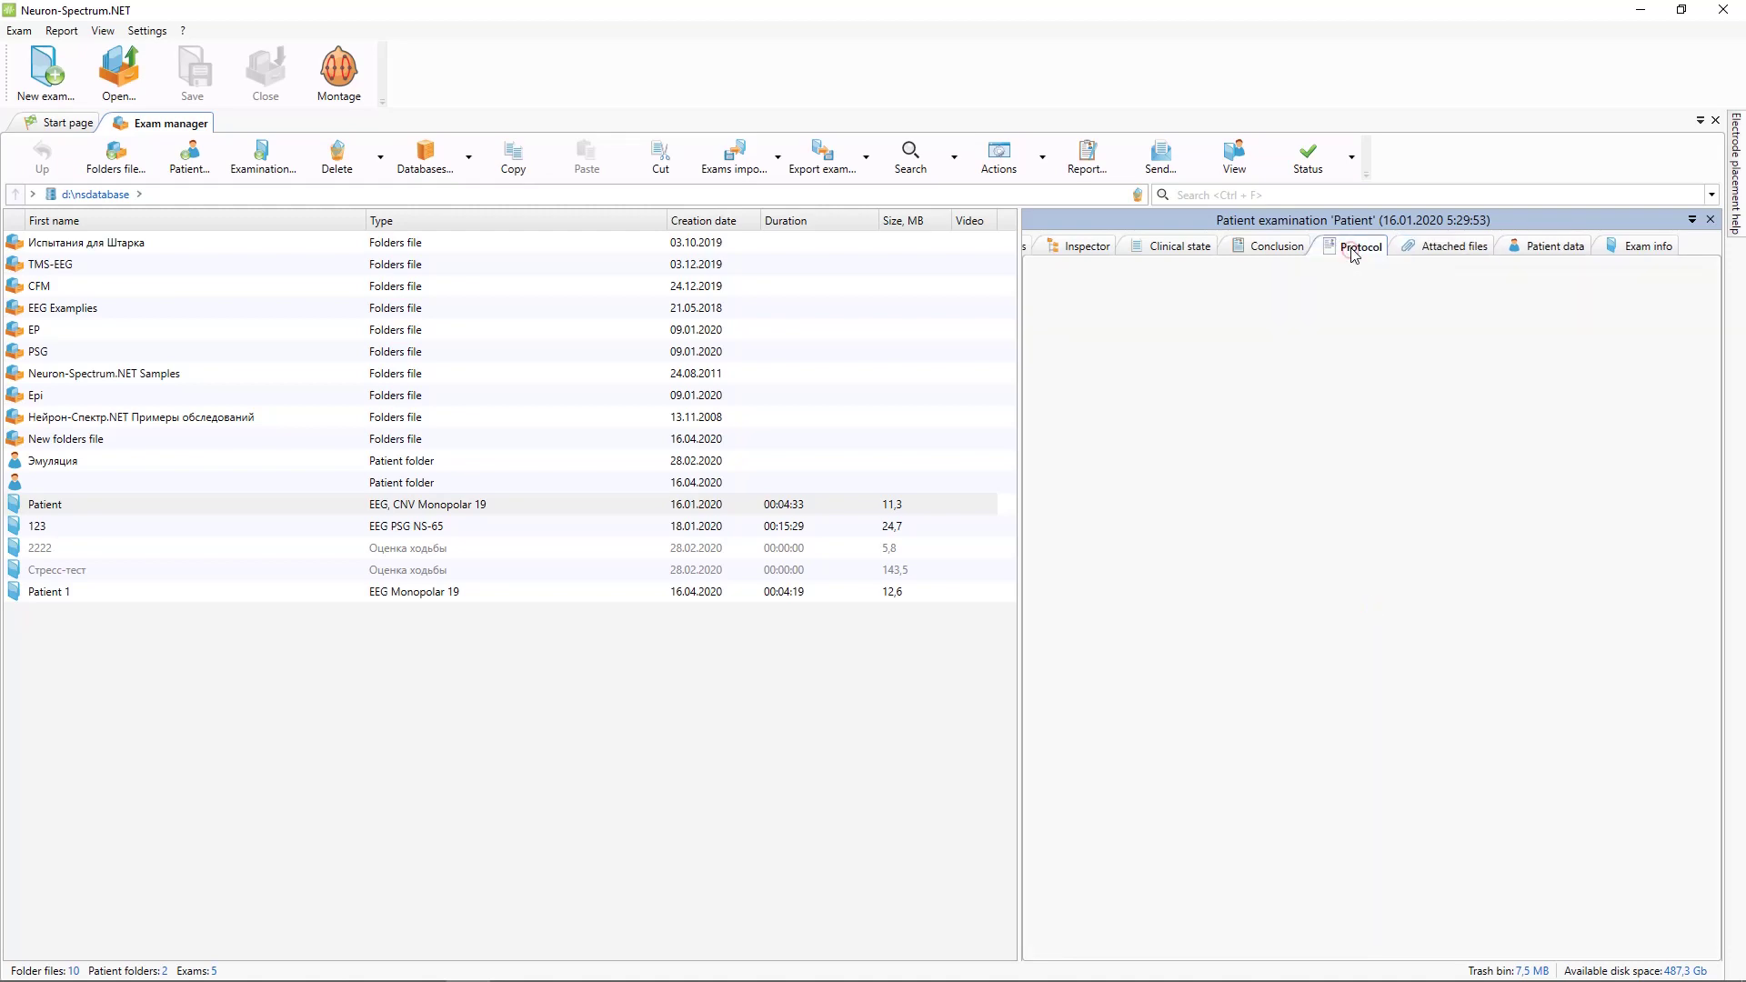
left_click(1264, 249)
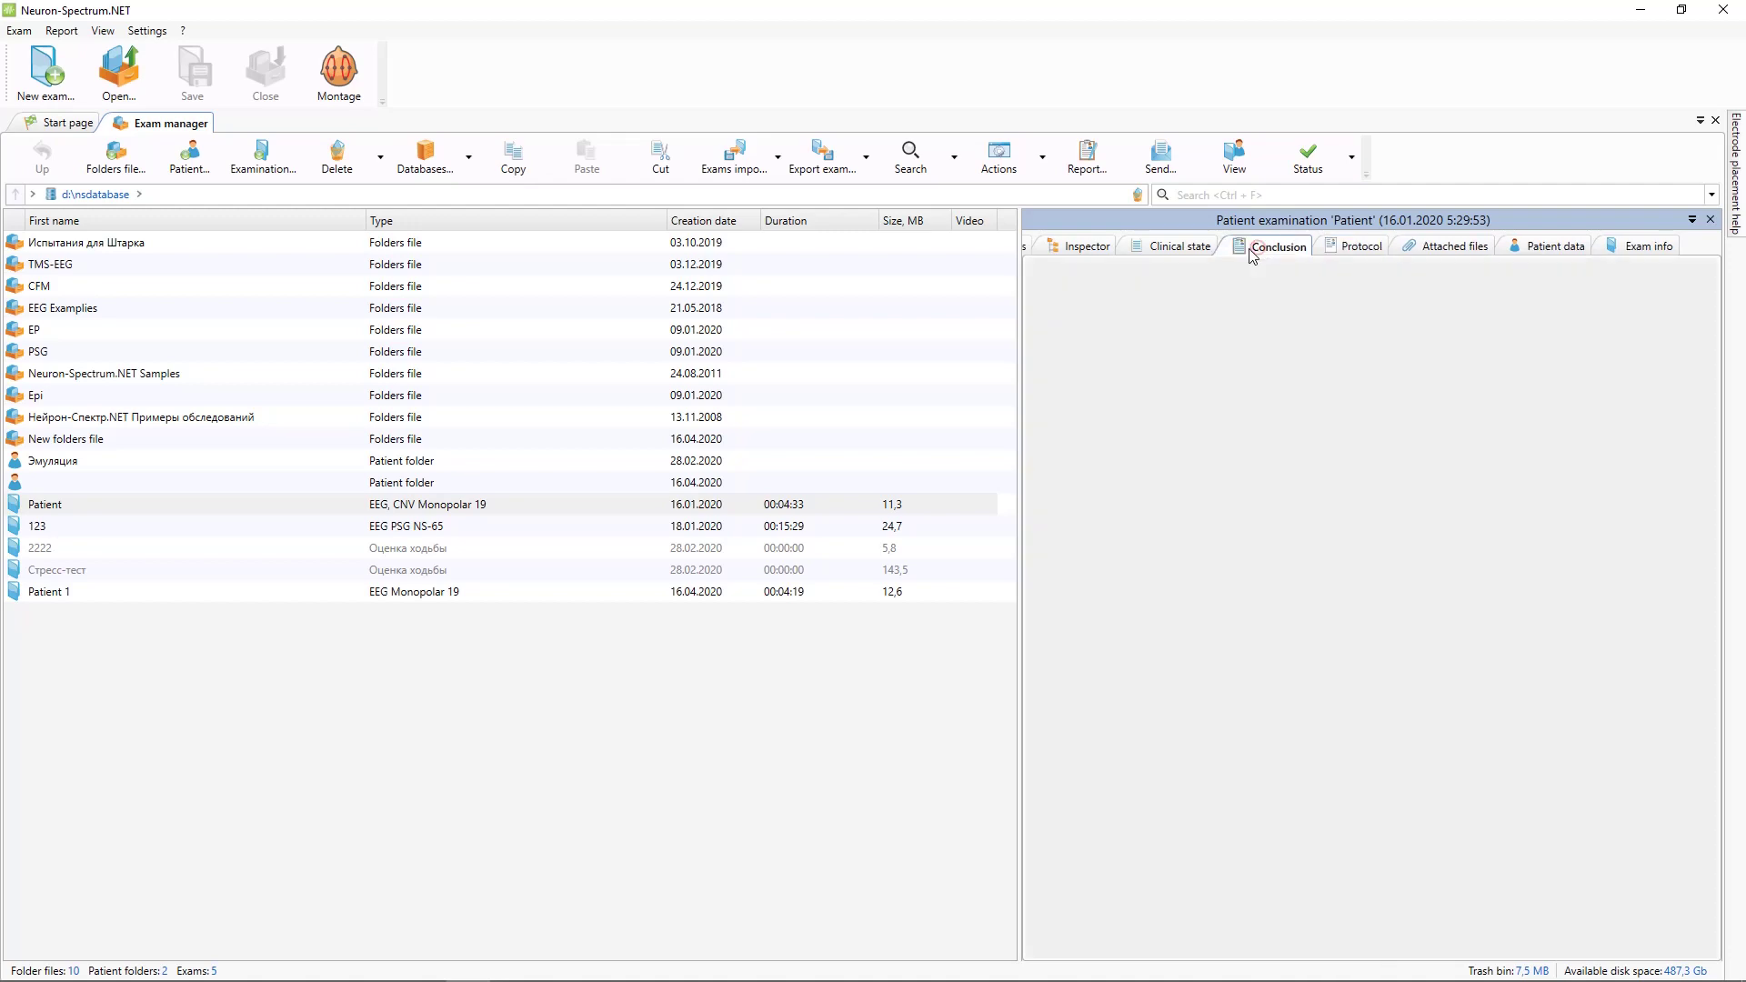
left_click(1176, 251)
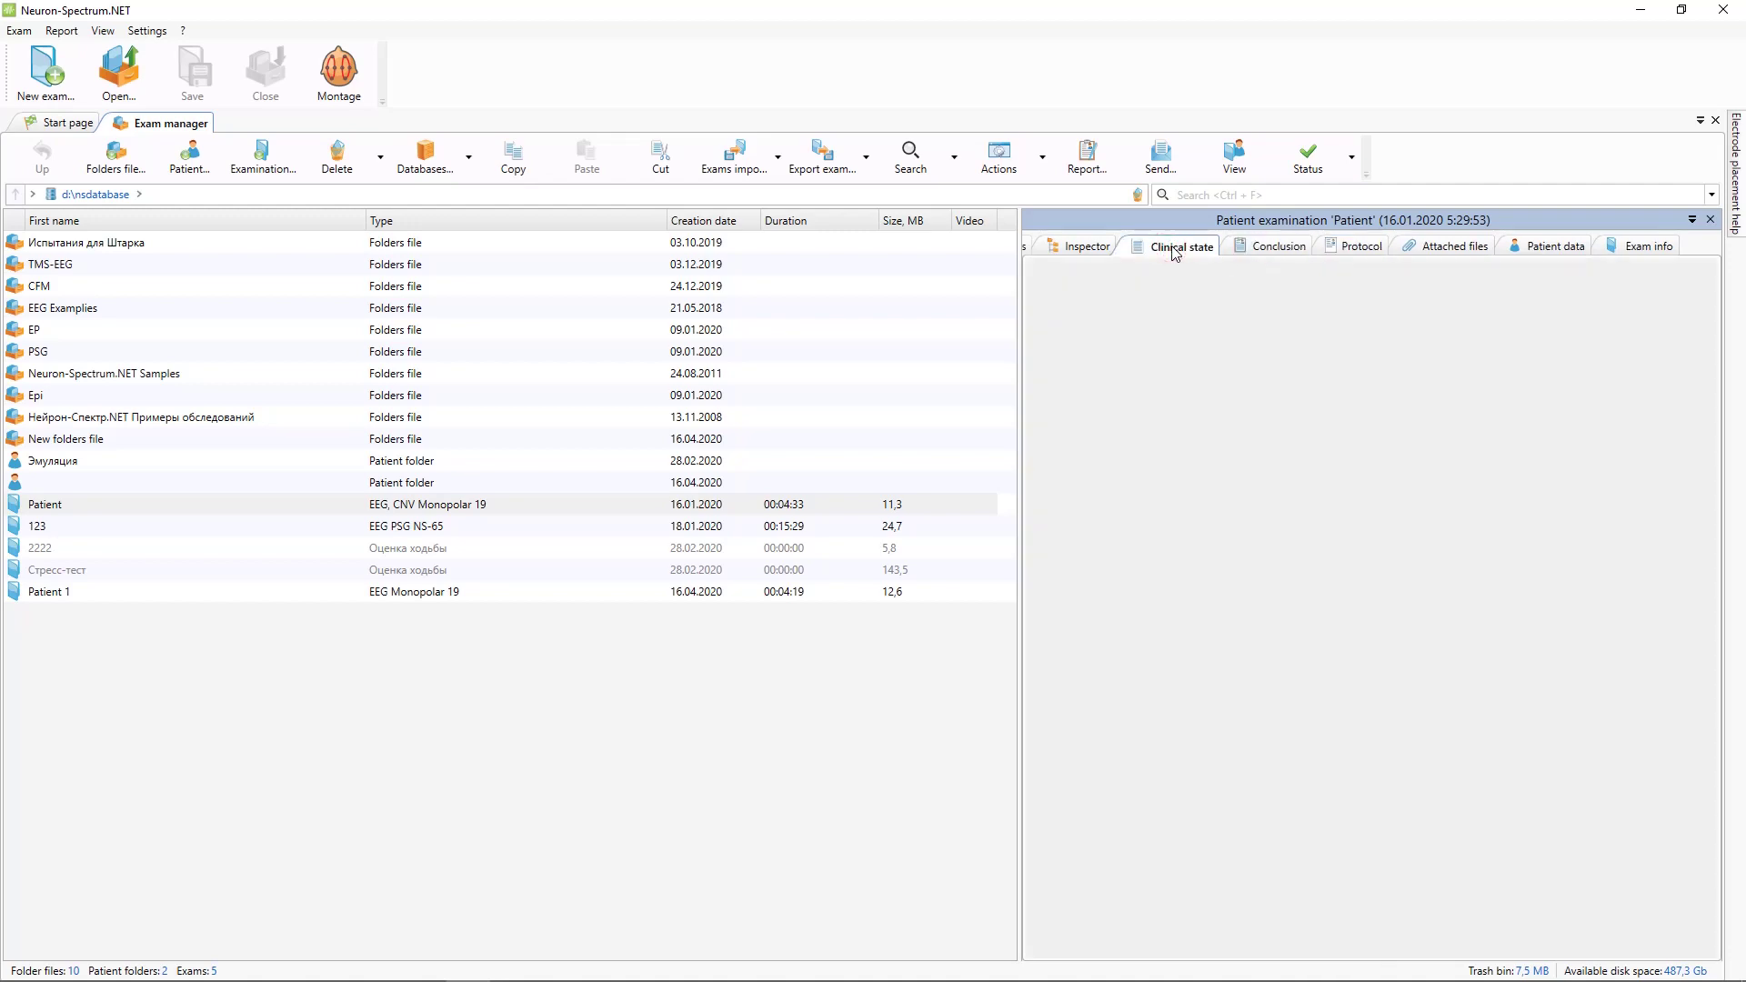
Show the Patient exam's Inspector tree and expand Impedances to reveal the before-recording entry.
left_click(1087, 246)
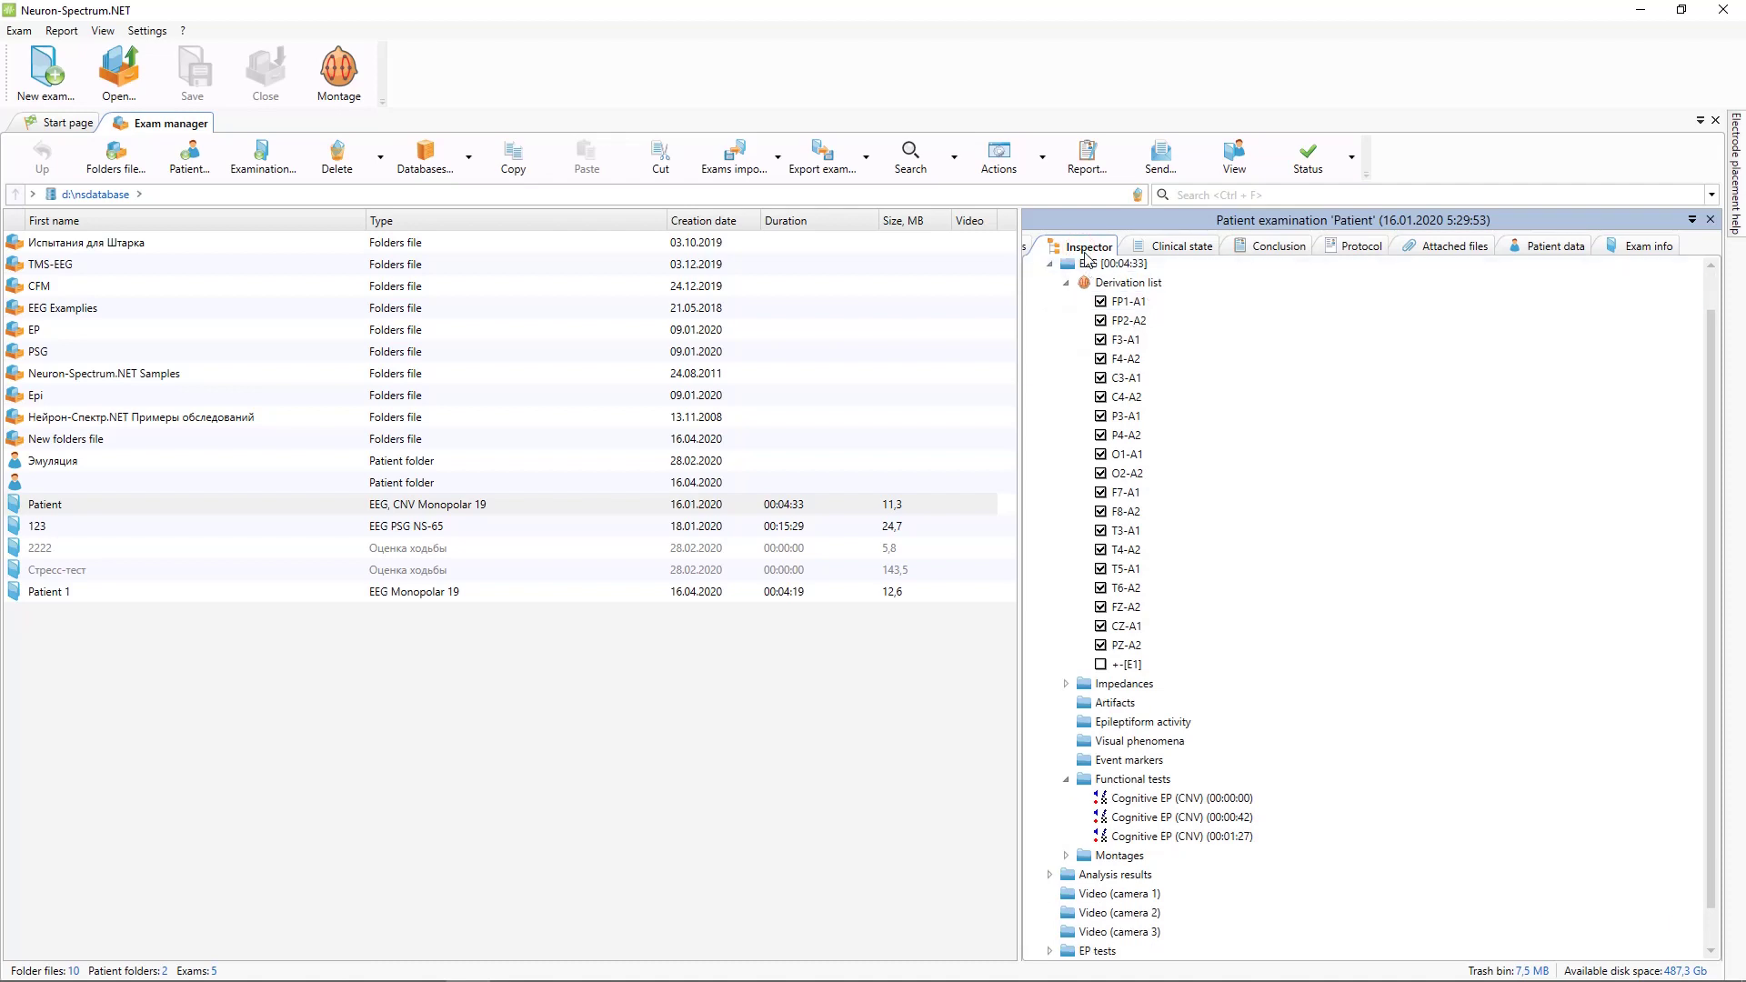
scroll(1169, 410, "down", 1)
scroll(1173, 415, "up", 2)
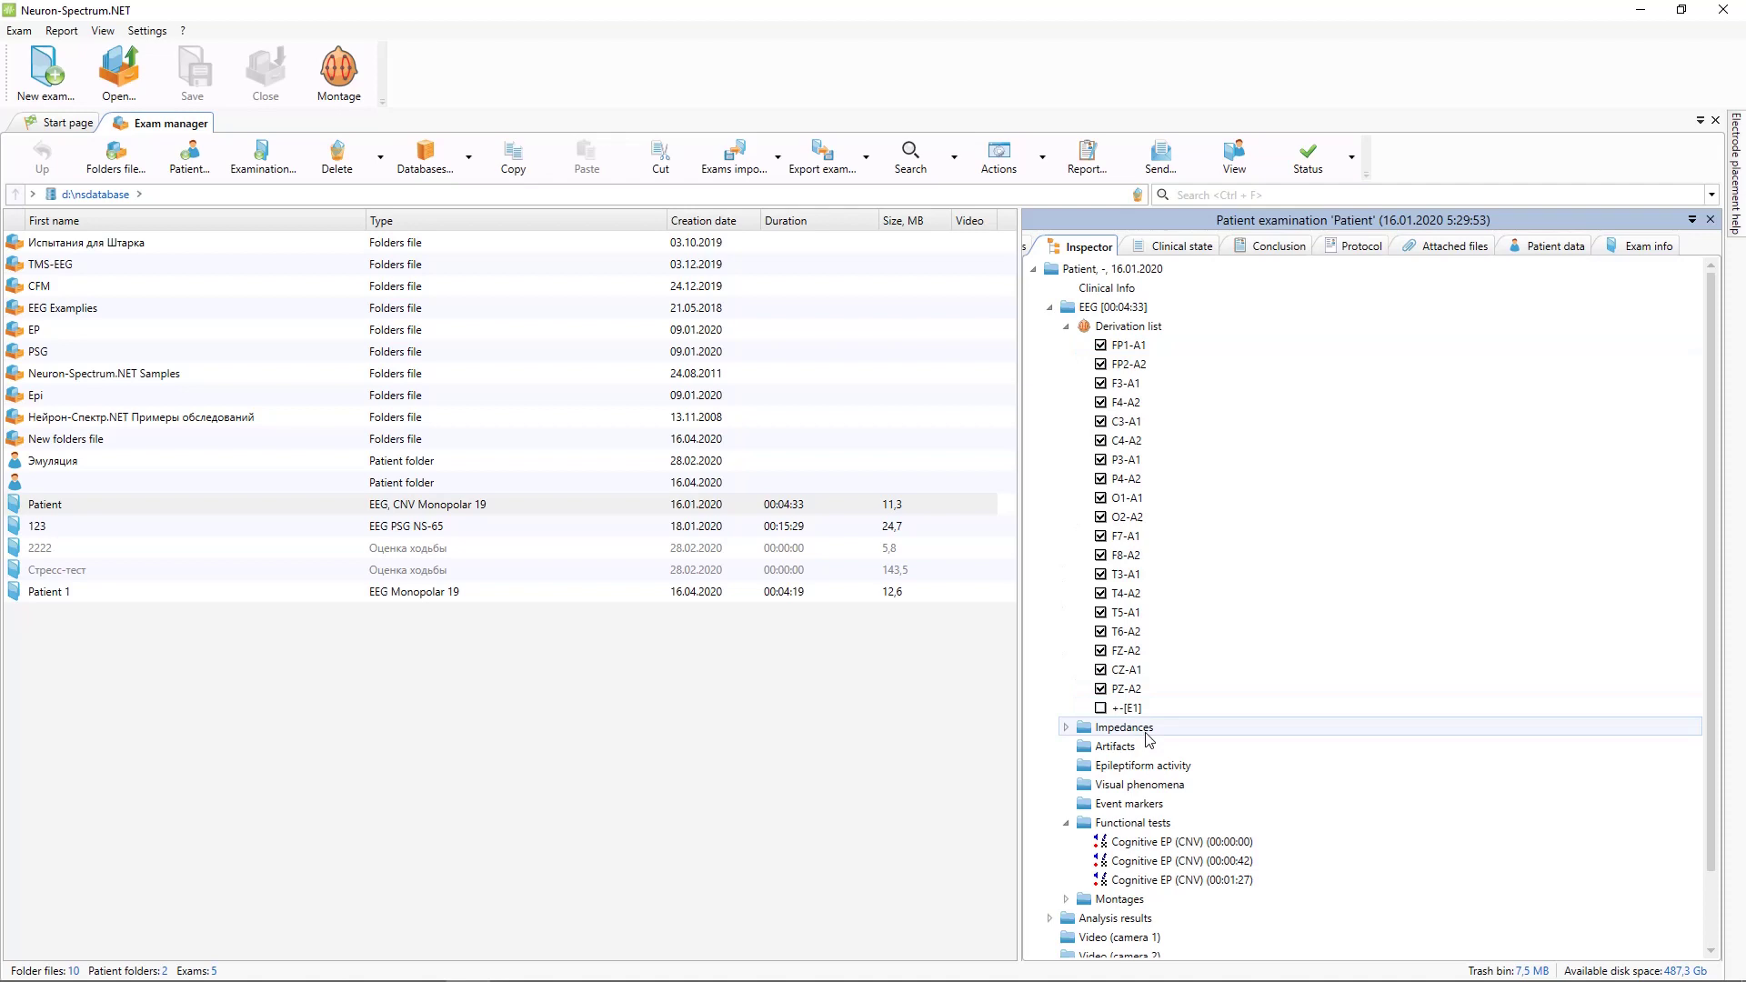
left_click(1066, 727)
scroll(1074, 782, "down", 1)
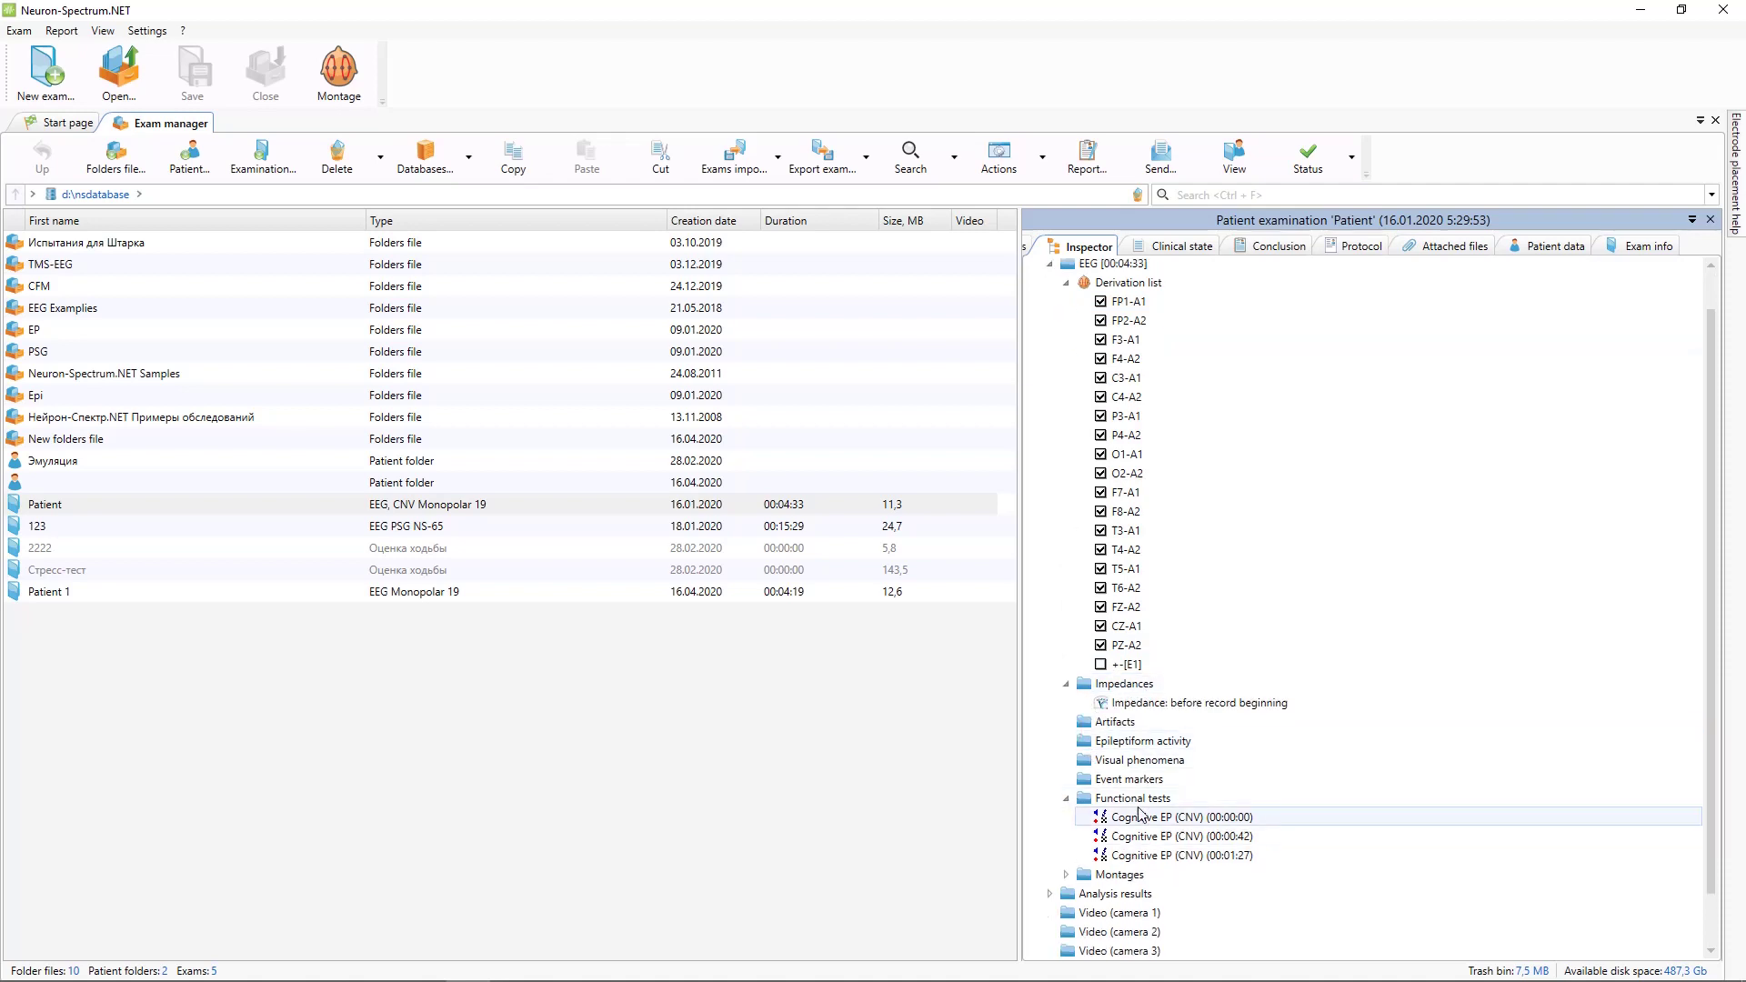
scroll(1073, 800, "up", 1)
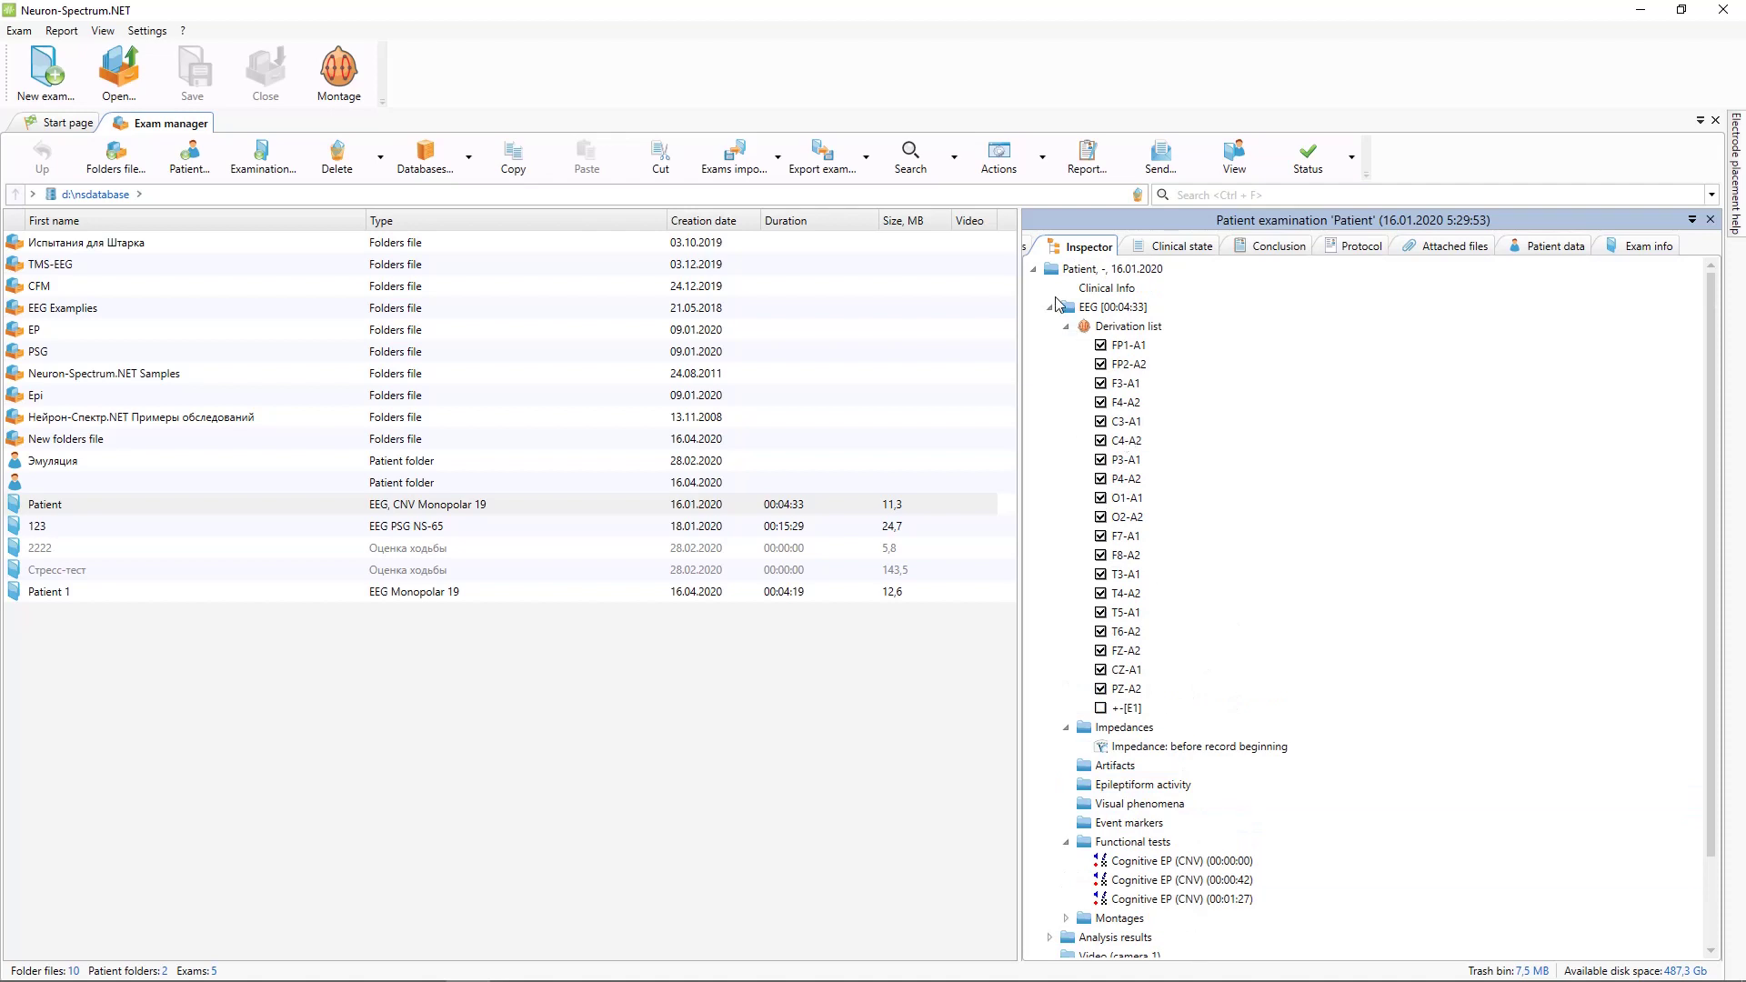